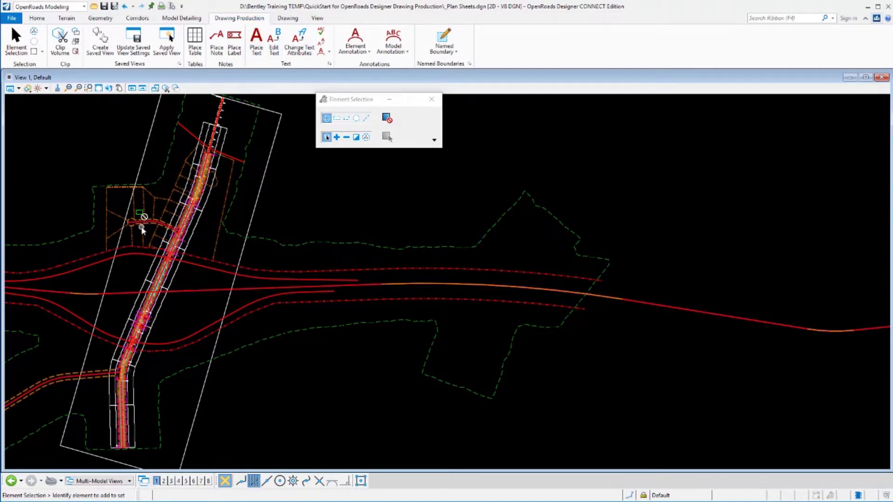
Zoom and pan View 1 to frame the cul-de-sac road and its surrounding lots
{"action": "scroll", "coordinate": [130, 223], "scroll_direction": "up", "scroll_amount": 5}
{"action": "scroll", "coordinate": [196, 259], "scroll_direction": "up", "scroll_amount": 1}
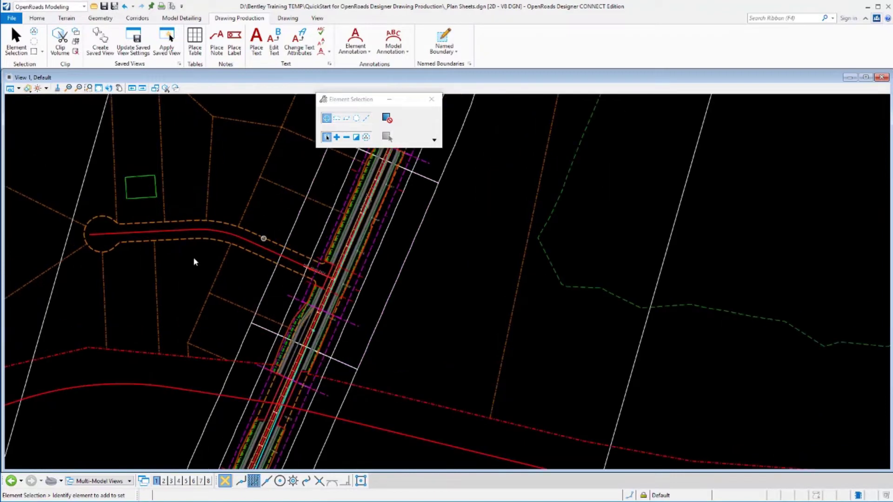
{"action": "middle_click_drag", "start_coordinate": [196, 263], "coordinate": [365, 353]}
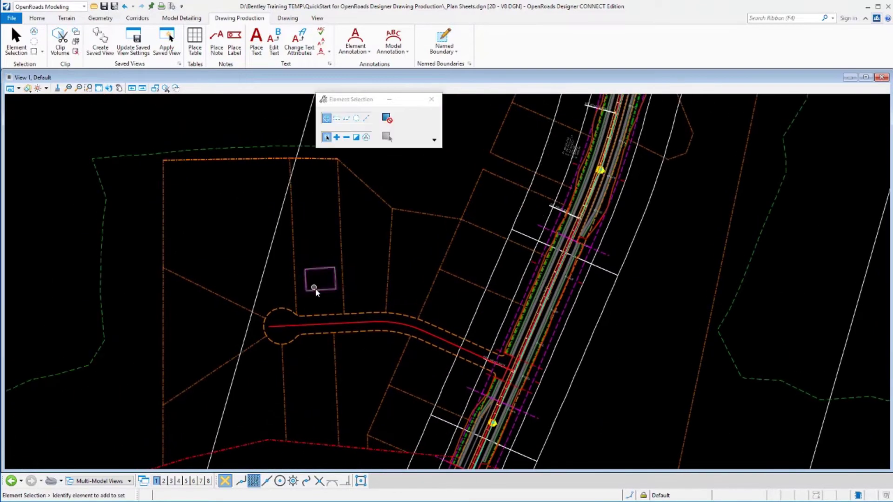
{"action": "scroll", "coordinate": [339, 309], "scroll_direction": "up", "scroll_amount": 1}
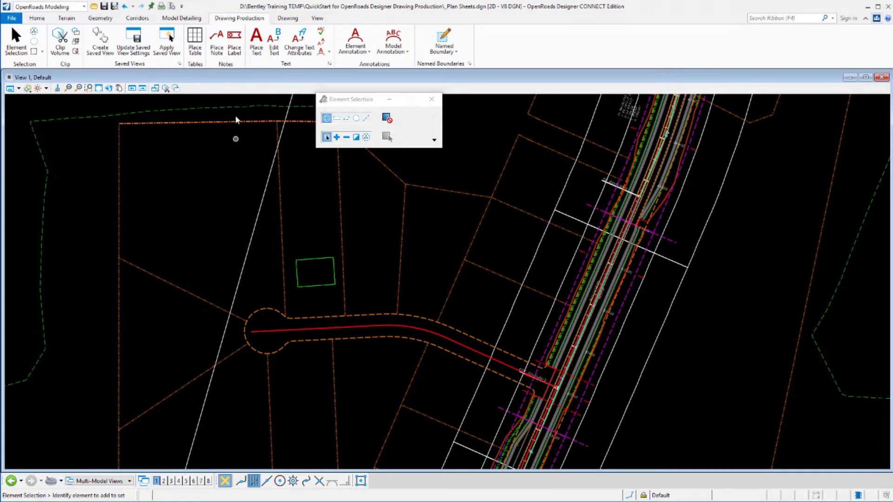
Set up a leader label with cell _Lbl_Pln_Alignment_Name, Horizontal rotation, Terminator start, Auto attachment
{"action": "left_click", "coordinate": [234, 42]}
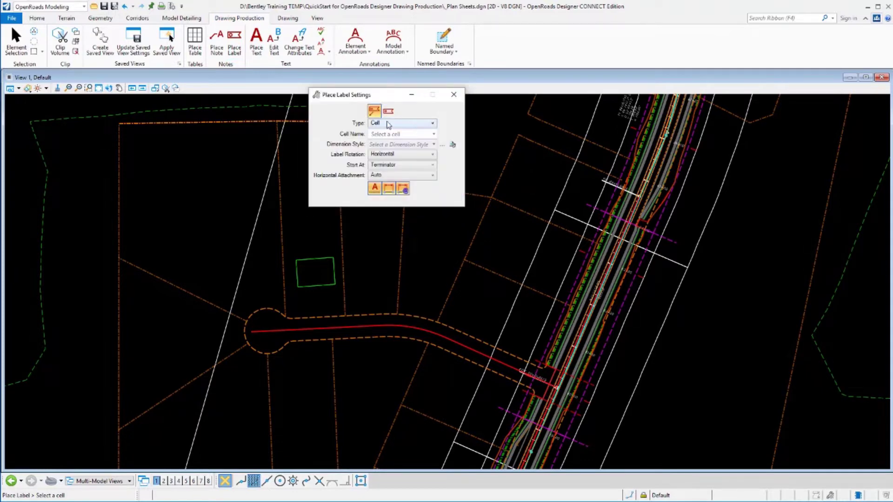
{"action": "left_click", "coordinate": [433, 134]}
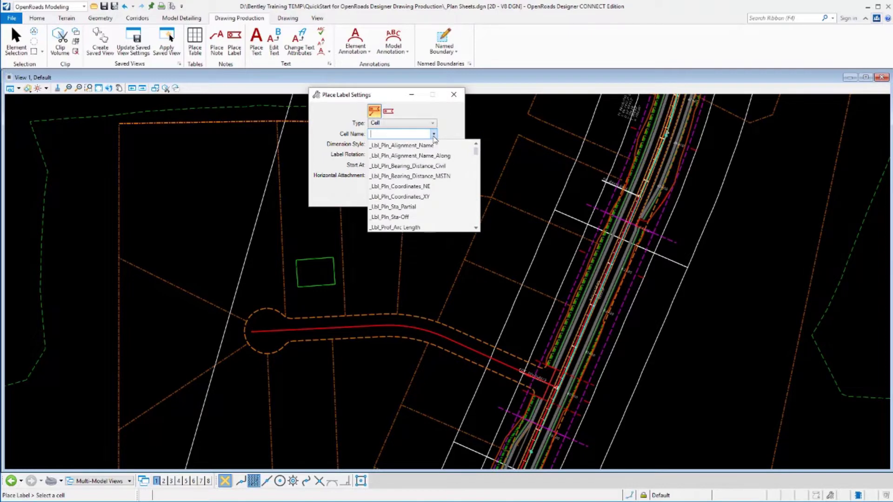
{"action": "left_click", "coordinate": [399, 150]}
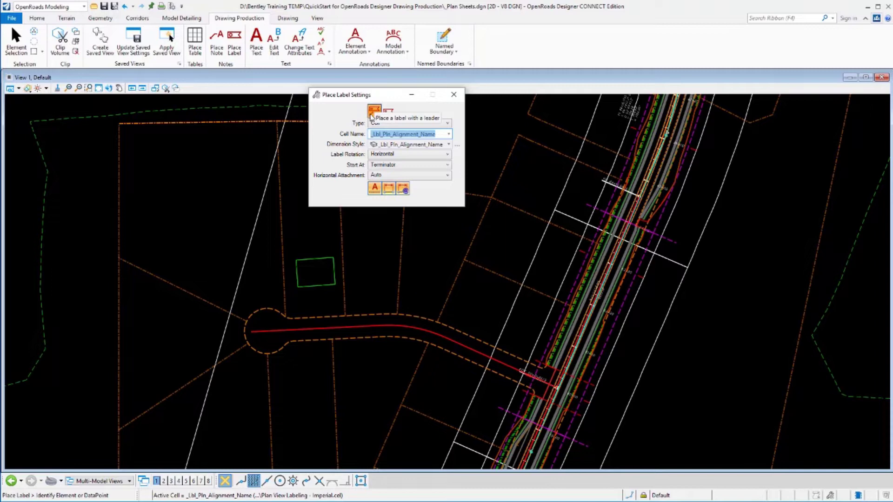
{"action": "left_click", "coordinate": [388, 111]}
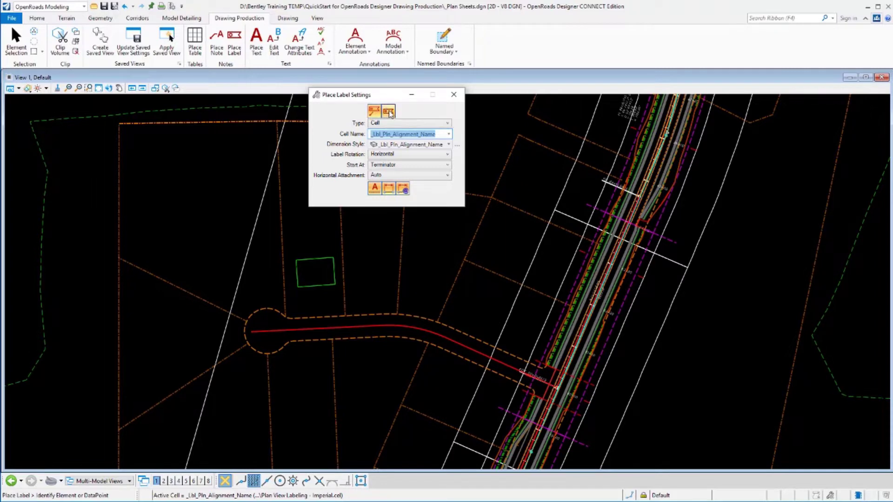
{"action": "left_click", "coordinate": [375, 112]}
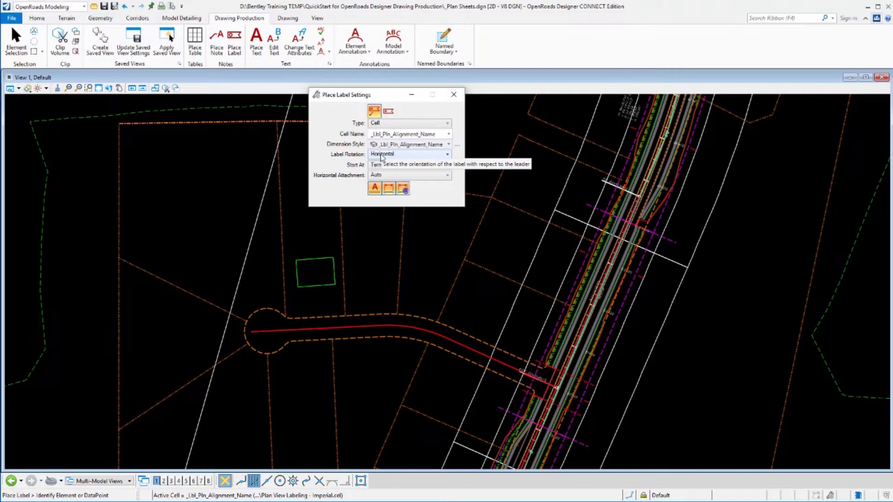
{"action": "left_click", "coordinate": [395, 154]}
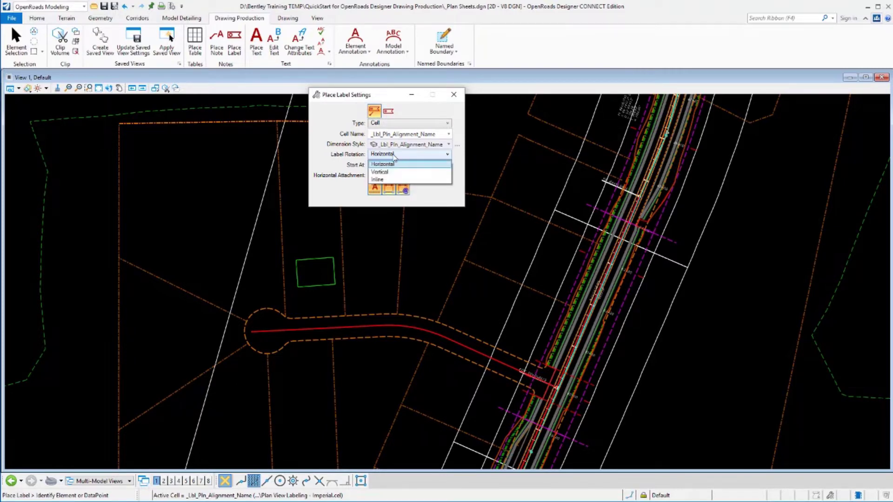
{"action": "left_click", "coordinate": [394, 158]}
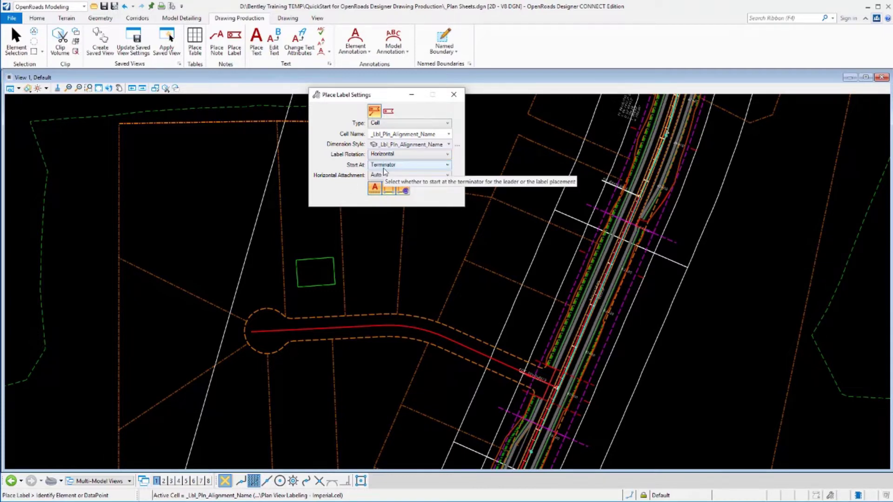
{"action": "left_click", "coordinate": [379, 166]}
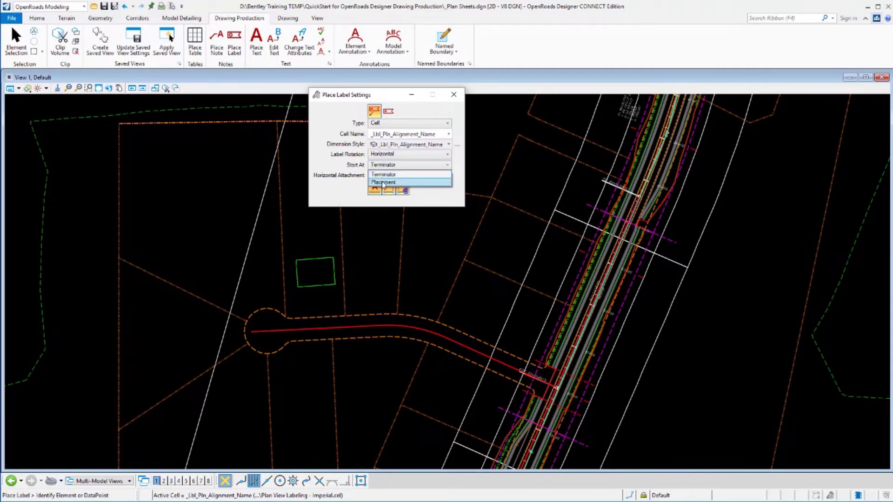
{"action": "left_click", "coordinate": [381, 174]}
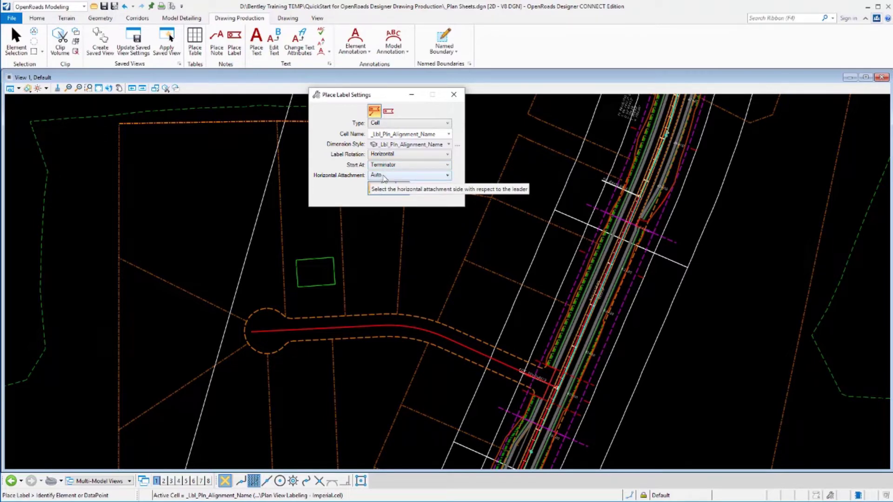
{"action": "left_click", "coordinate": [384, 177]}
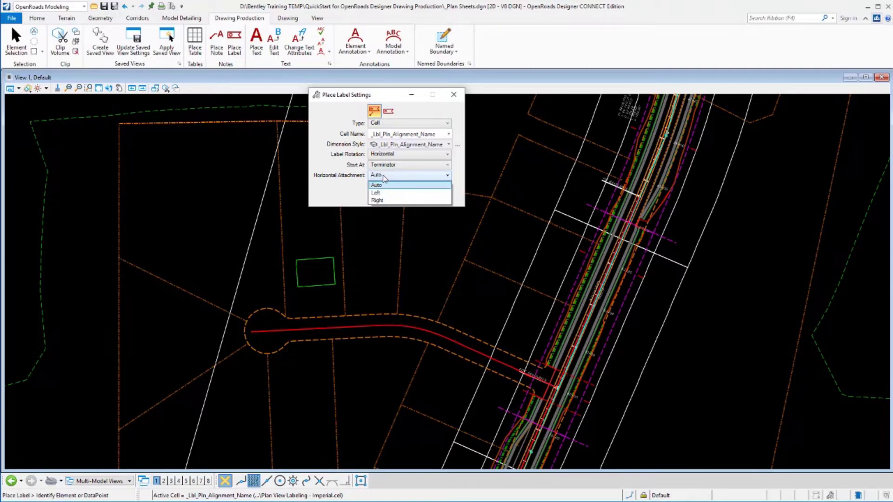
{"action": "left_click", "coordinate": [384, 178]}
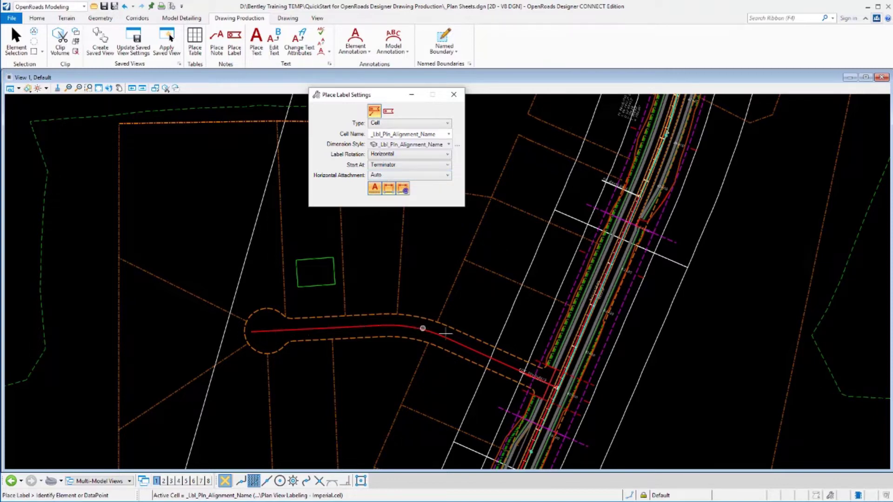
Place the ForestCt name label above the road, its leader anchored on the alignment
{"action": "mouse_move", "coordinate": [333, 327]}
{"action": "left_click", "coordinate": [354, 327]}
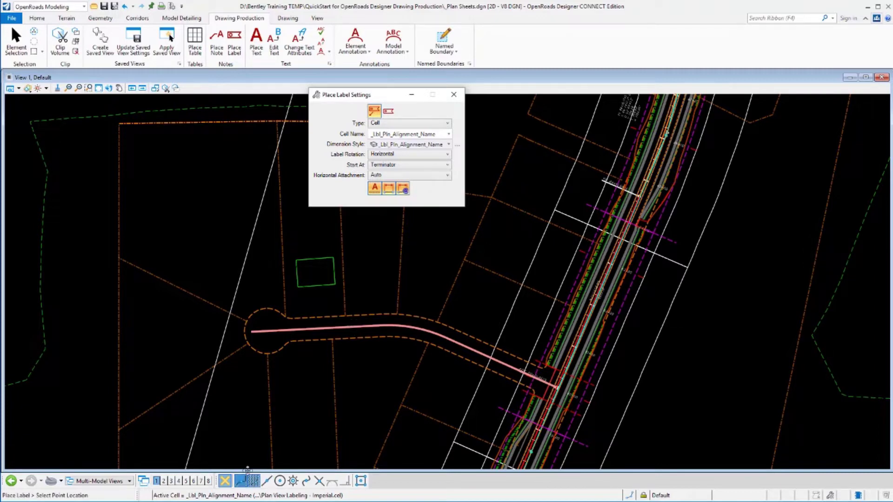
{"action": "left_click", "coordinate": [358, 326]}
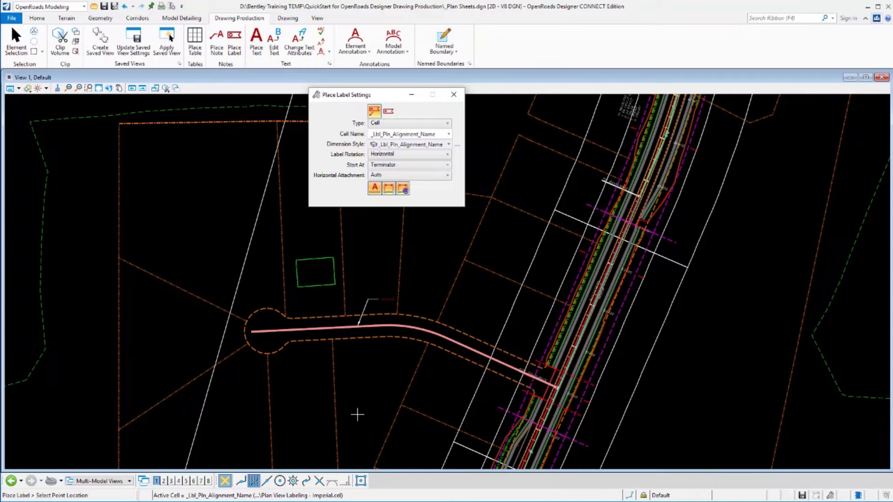
{"action": "scroll", "coordinate": [400, 303], "scroll_direction": "up", "scroll_amount": 3}
{"action": "scroll", "coordinate": [403, 305], "scroll_direction": "up", "scroll_amount": 3}
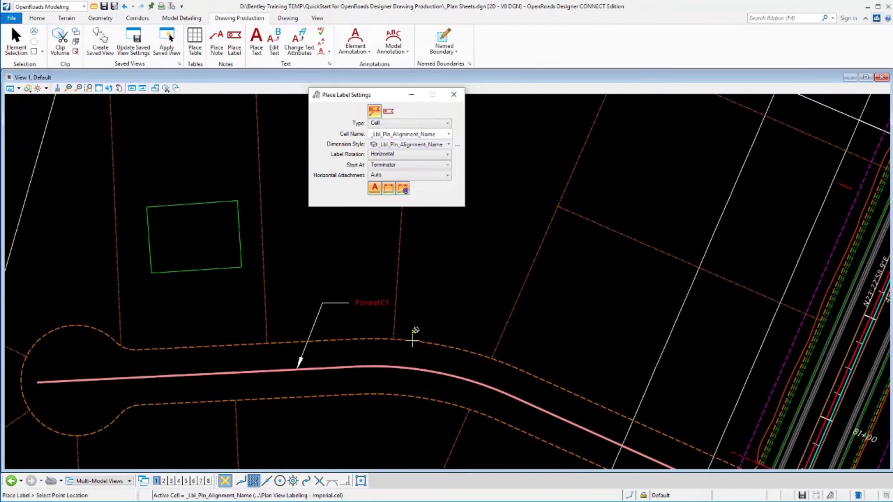
{"action": "left_click", "coordinate": [321, 292]}
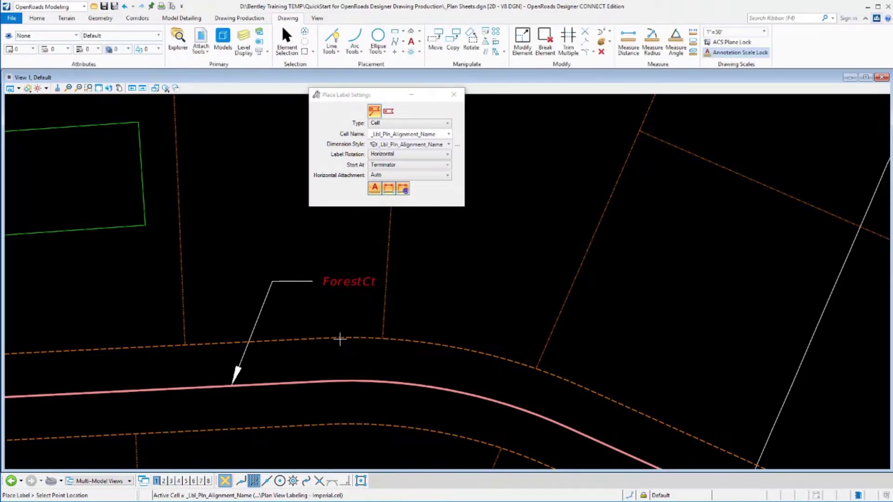
{"action": "scroll", "coordinate": [340, 346], "scroll_direction": "down", "scroll_amount": 3}
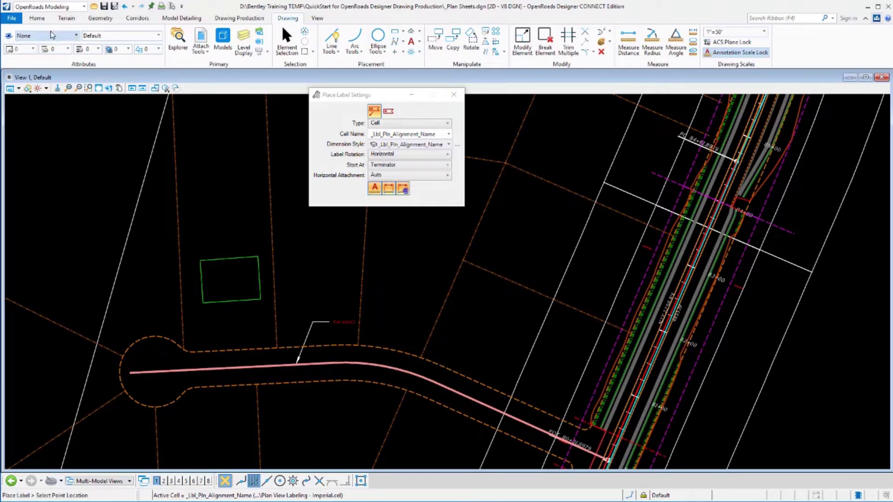
Draw an east-running line named GeomBL with the Geom_Baseline feature definition
{"action": "left_click", "coordinate": [100, 18]}
{"action": "left_click", "coordinate": [172, 38]}
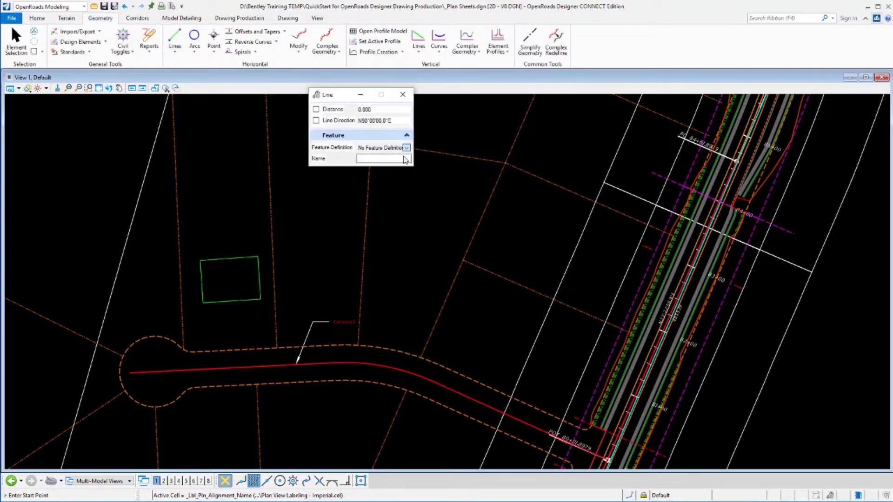
{"action": "left_click", "coordinate": [407, 148]}
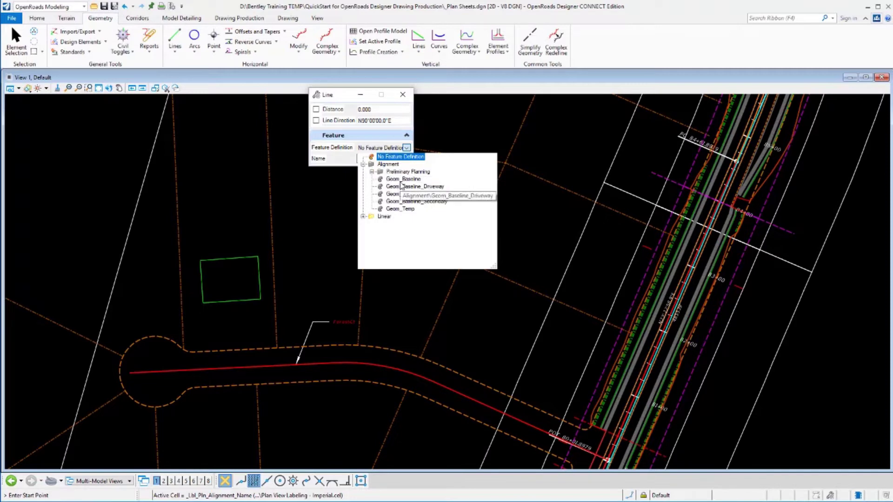
{"action": "left_click", "coordinate": [399, 179]}
{"action": "left_click", "coordinate": [371, 159]}
{"action": "type", "text": "GeomBL"}
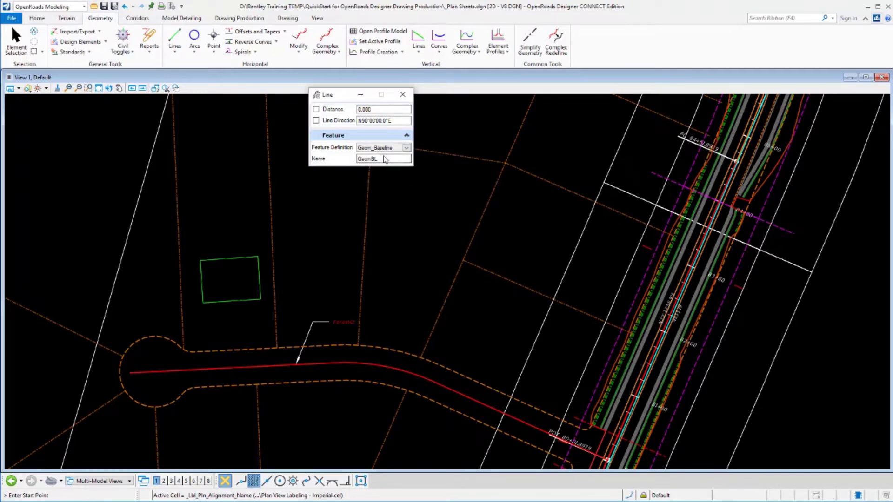
{"action": "left_click", "coordinate": [298, 214]}
{"action": "left_click", "coordinate": [539, 223]}
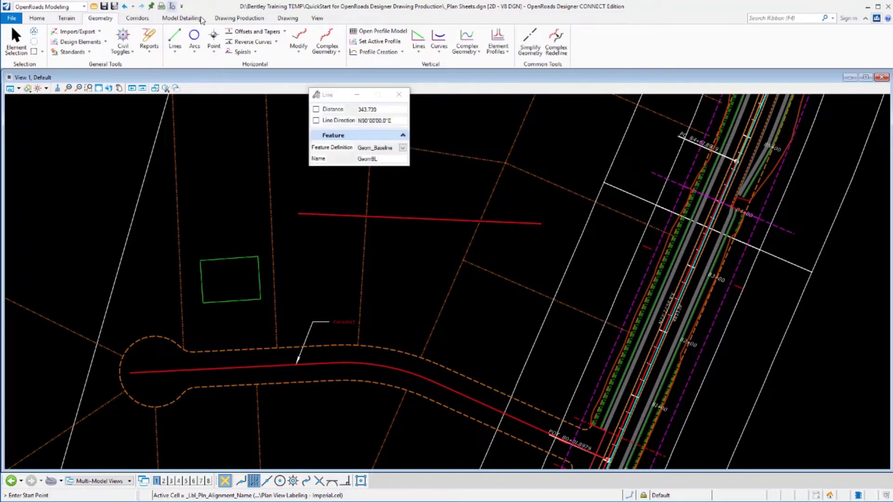
Label the GeomBL line with a leader from its left end, then close label settings and zoom in
{"action": "left_click", "coordinate": [230, 19]}
{"action": "left_click", "coordinate": [234, 44]}
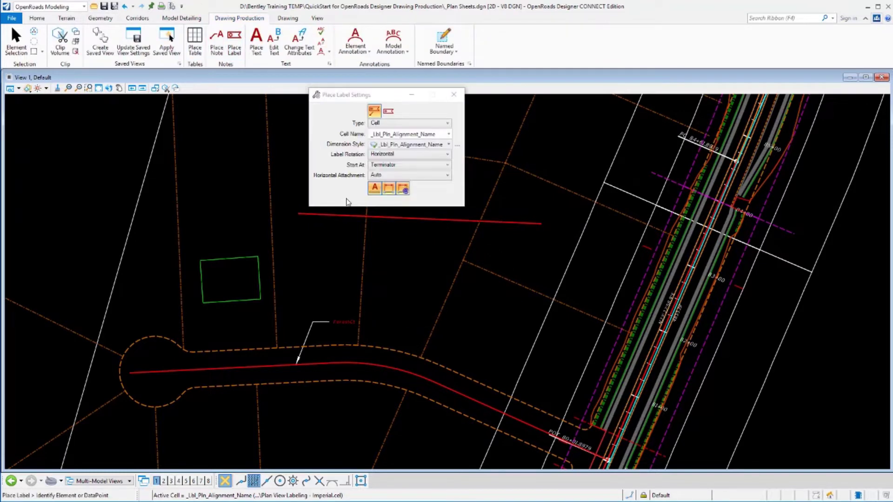
{"action": "left_click", "coordinate": [420, 218]}
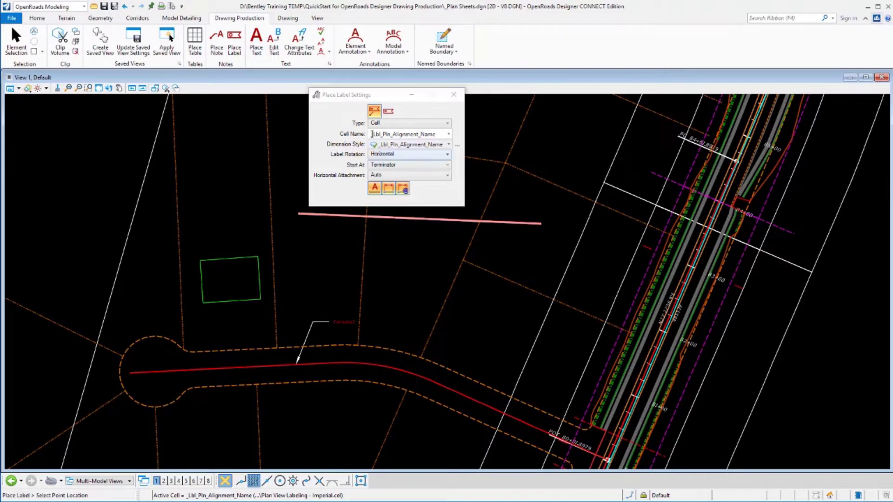
{"action": "left_click", "coordinate": [300, 215]}
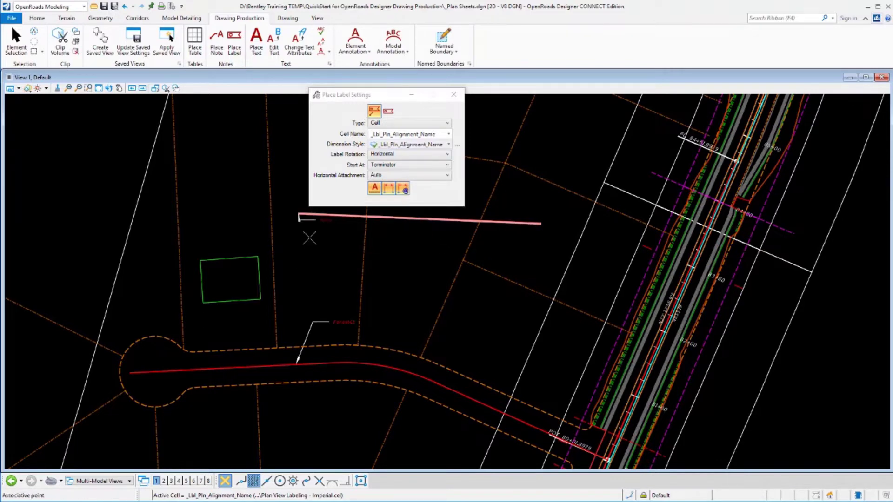
{"action": "left_click", "coordinate": [315, 244]}
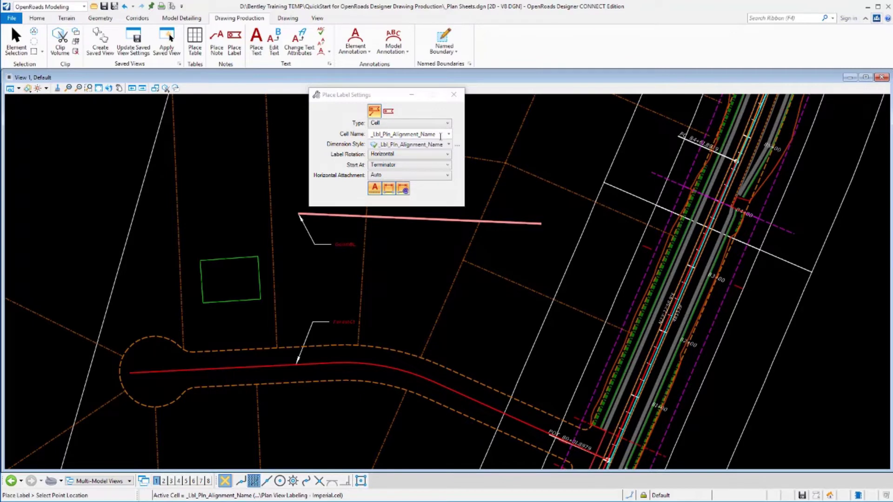
{"action": "left_click", "coordinate": [453, 95]}
{"action": "scroll", "coordinate": [409, 233], "scroll_direction": "up", "scroll_amount": 3}
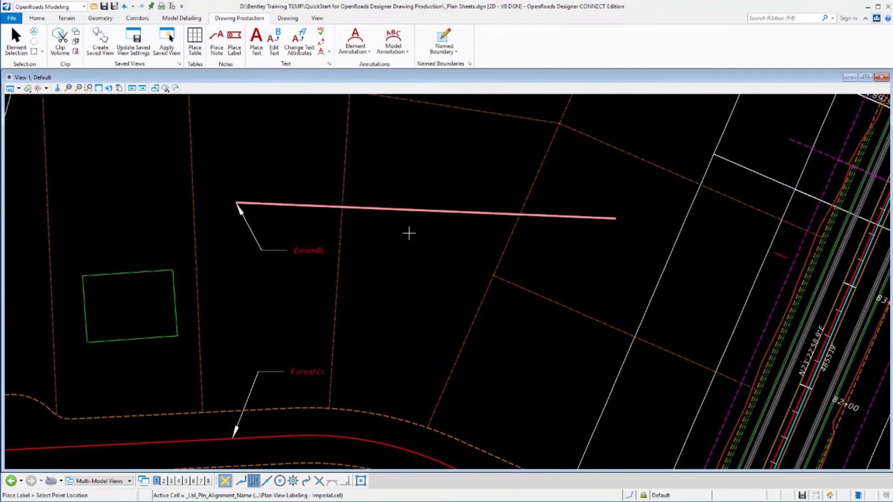
Rename the GeomBL line's Feature Name to Alignment A in its Properties
{"action": "key", "text": "Escape"}
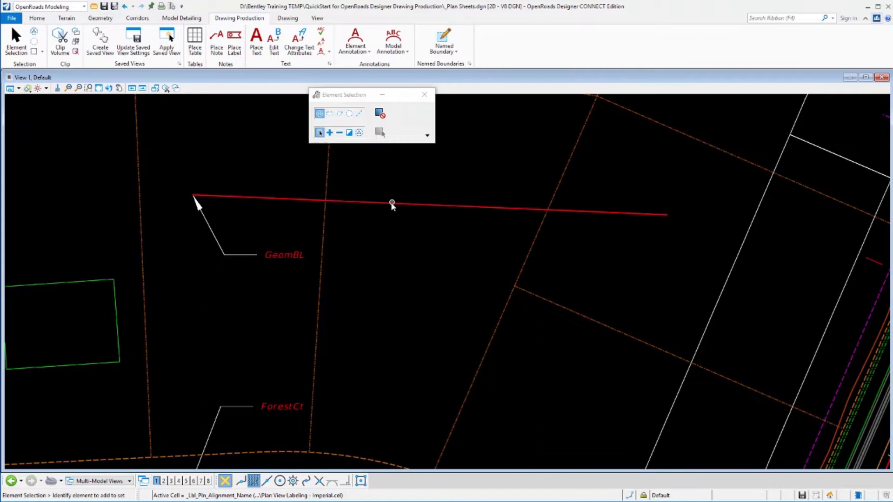
{"action": "left_click", "coordinate": [391, 205]}
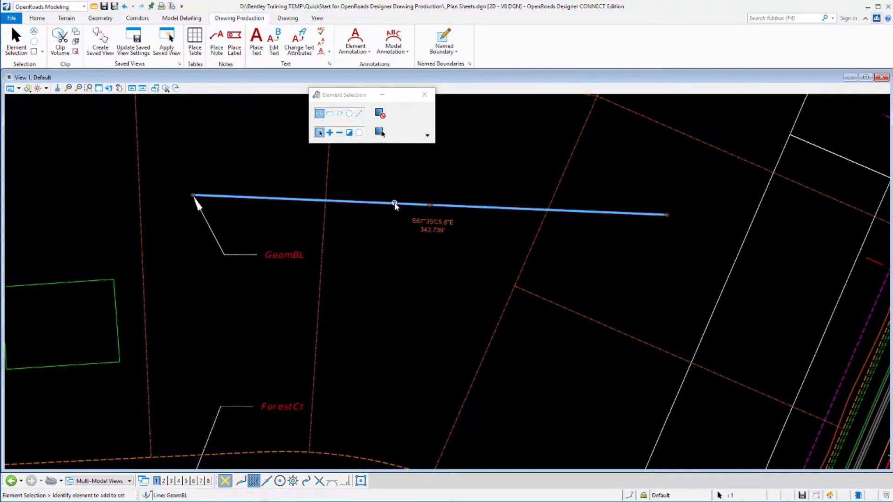
{"action": "left_click", "coordinate": [407, 205]}
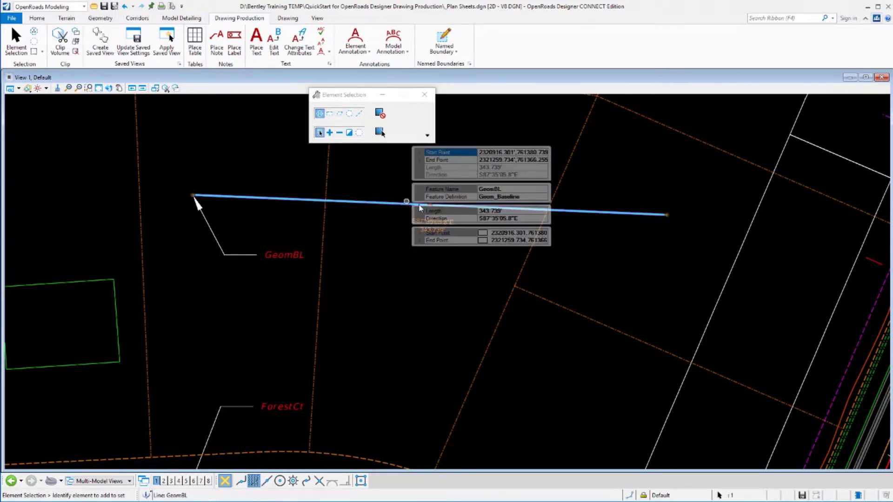
{"action": "left_click", "coordinate": [504, 189]}
{"action": "left_click_drag", "start_coordinate": [509, 189], "coordinate": [473, 183]}
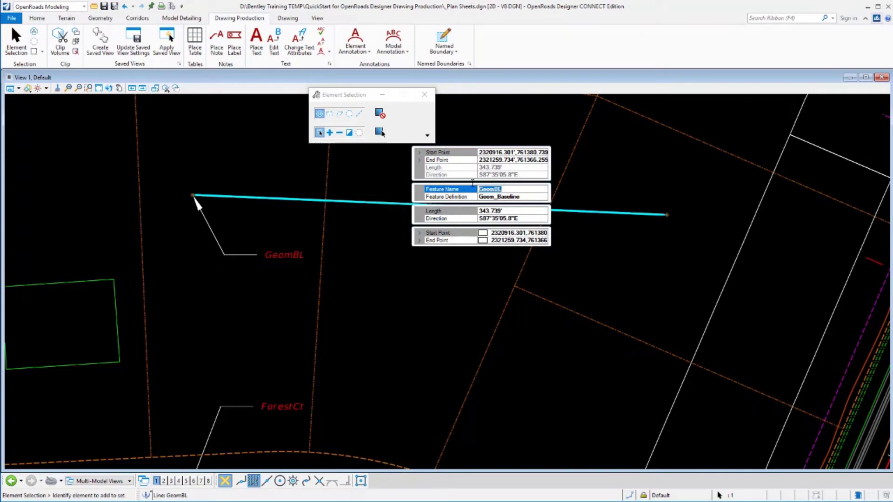
{"action": "type", "text": "Alignment A"}
{"action": "key", "text": "Return"}
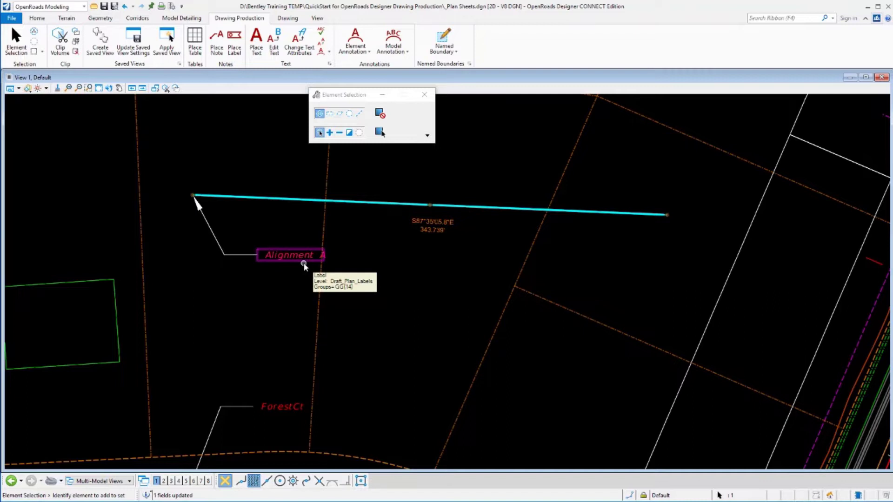
Restart Place Label with association to elements turned on
{"action": "left_click", "coordinate": [235, 44]}
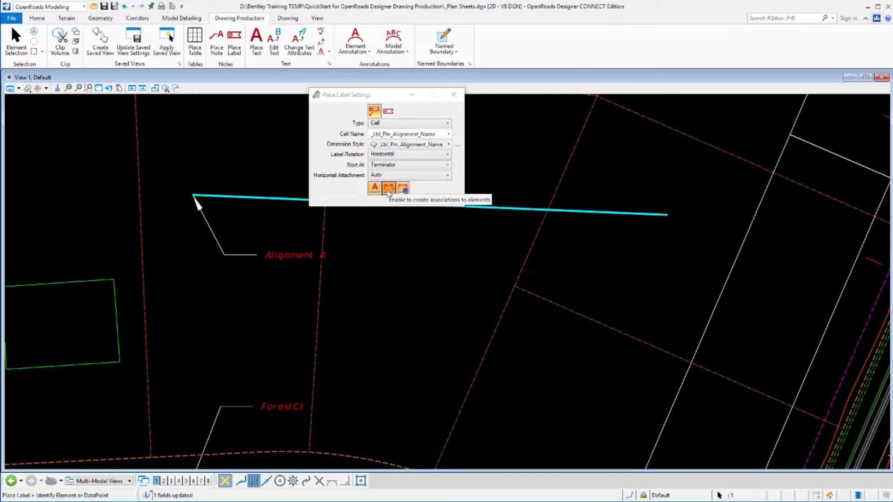
{"action": "left_click", "coordinate": [387, 189]}
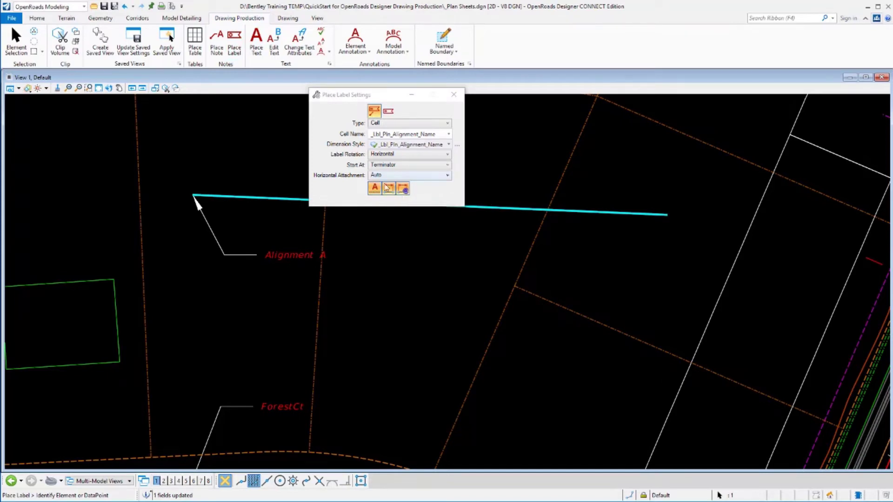
{"action": "left_click", "coordinate": [387, 187]}
Pan to ForestCt and the building lot and switch the label cell to _Lbl_Pln_Sta-Off
{"action": "mouse_move", "coordinate": [58, 319]}
{"action": "middle_mouse_down"}
{"action": "mouse_move", "coordinate": [159, 261]}
{"action": "mouse_move", "coordinate": [206, 183]}
{"action": "middle_mouse_up"}
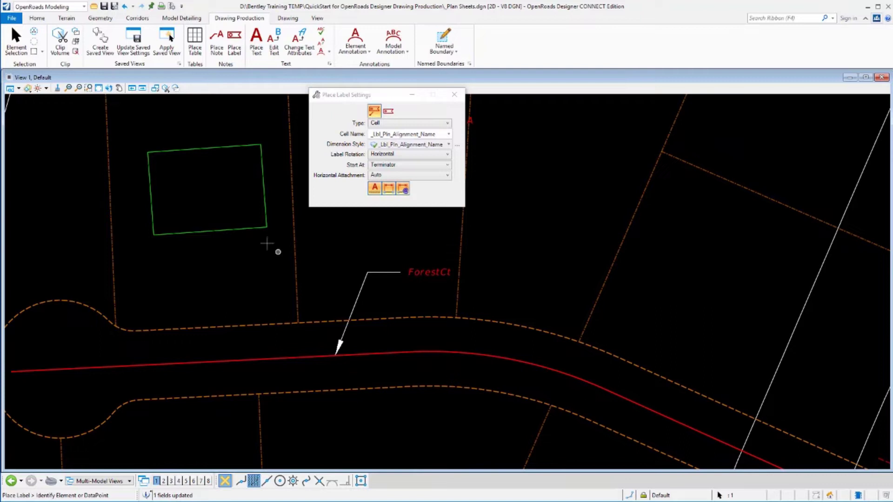
{"action": "left_click", "coordinate": [155, 228]}
{"action": "left_click", "coordinate": [449, 134]}
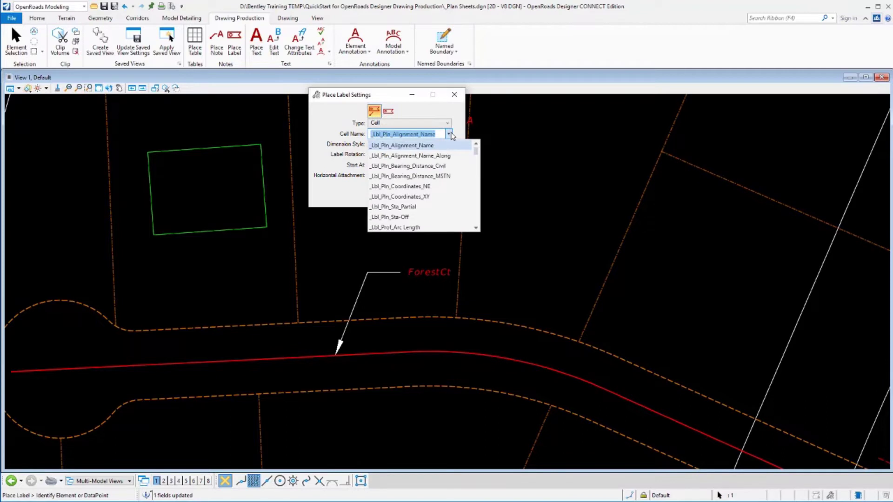
{"action": "left_click", "coordinate": [394, 217]}
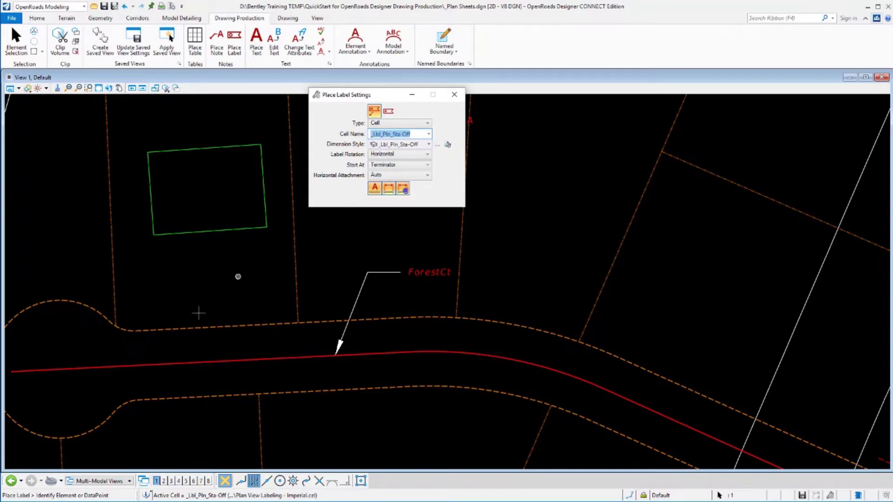
Label the building's lower-left corner against ForestCt as STA 101+07.66, OFF -93.81, placed to the left
{"action": "left_click", "coordinate": [186, 363]}
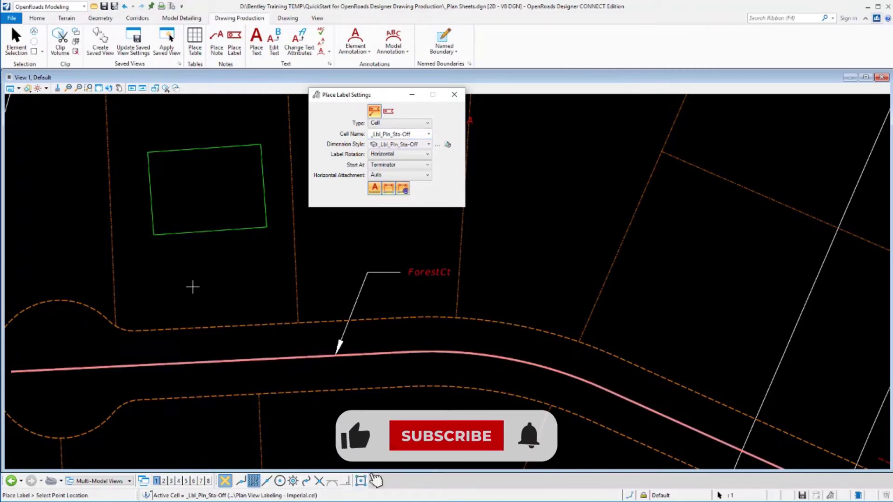
{"action": "left_click", "coordinate": [154, 234]}
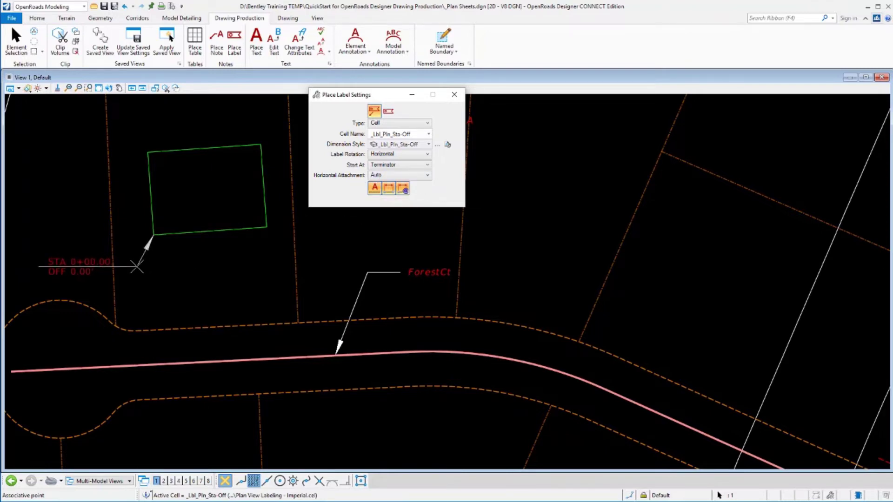
{"action": "left_click", "coordinate": [137, 267]}
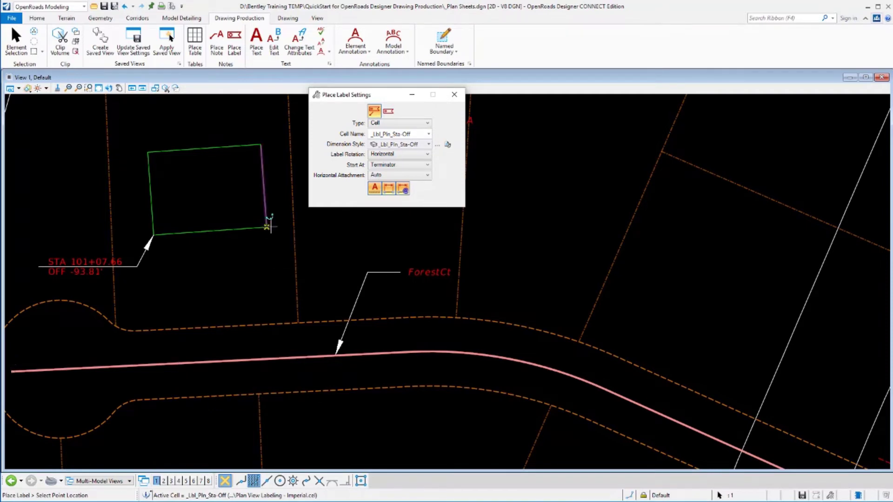
With relative association toggled, label the lower-right corner STA 101+89.67, OFF -95.37 below the building
{"action": "left_click", "coordinate": [403, 189]}
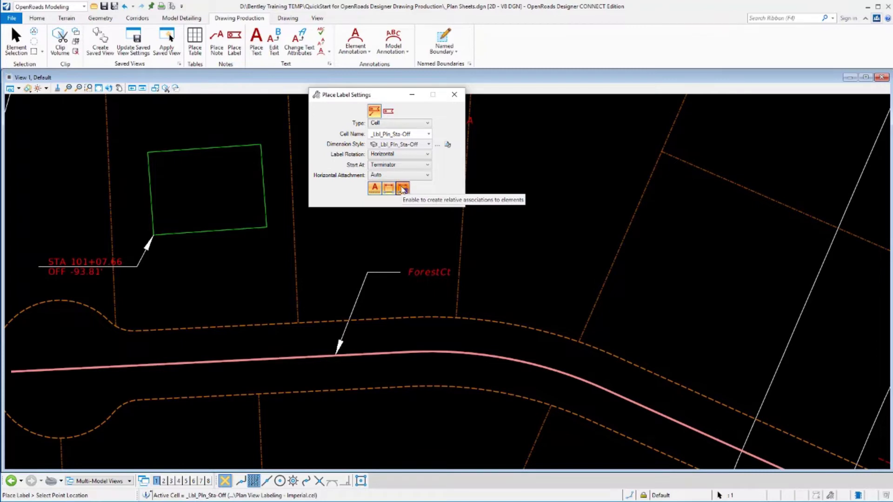
{"action": "left_click", "coordinate": [403, 189]}
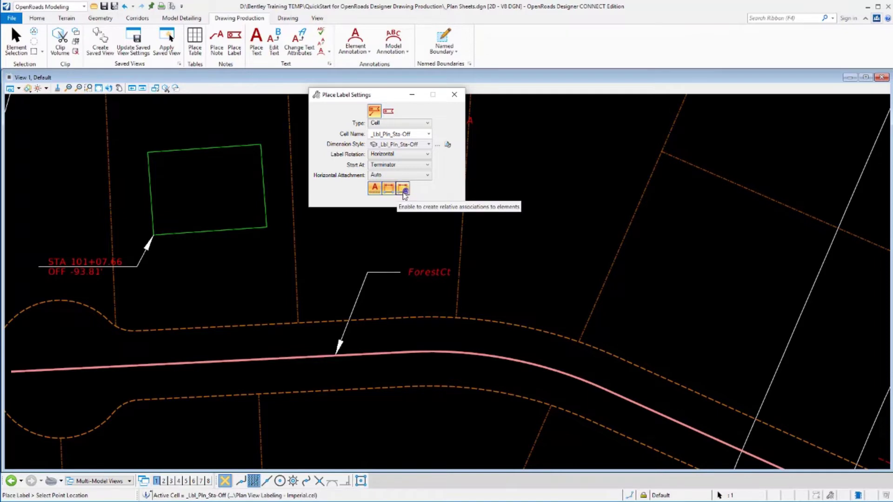
{"action": "left_click", "coordinate": [266, 227]}
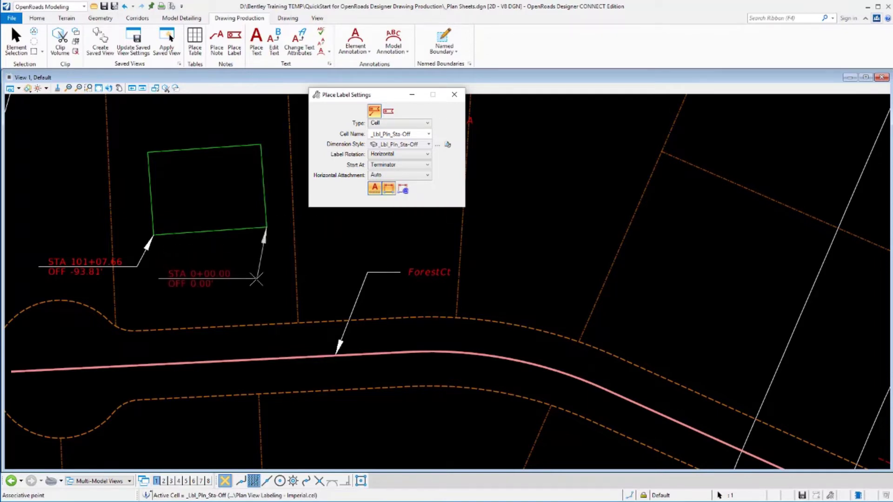
{"action": "left_click", "coordinate": [254, 279]}
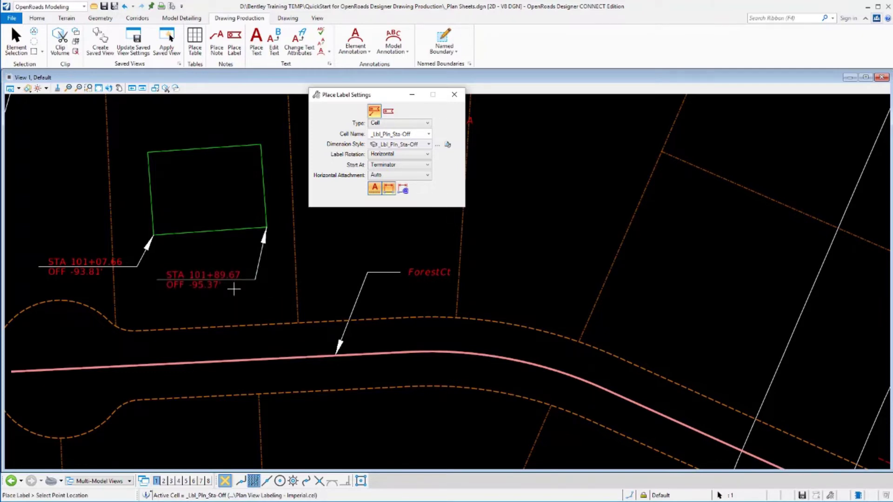
With association off, place another lower-right corner label (STA 101+89.67, OFF -95.37) to the right
{"action": "left_click", "coordinate": [388, 190]}
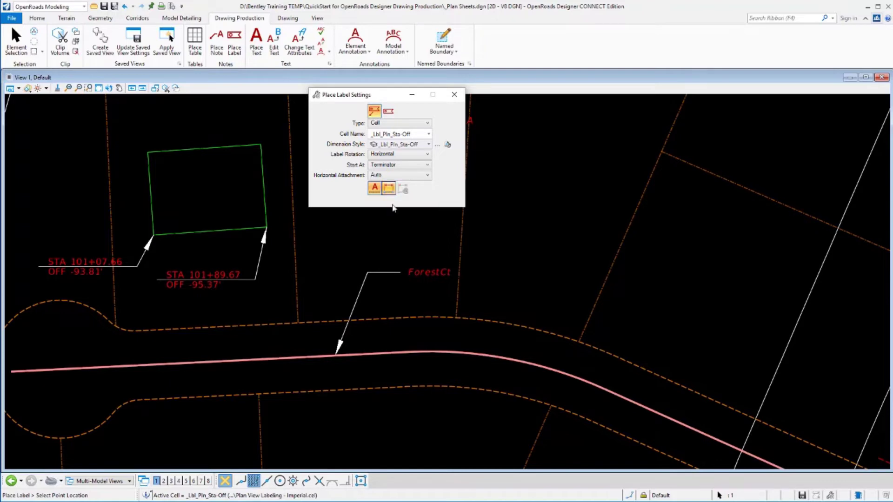
{"action": "left_click", "coordinate": [266, 227]}
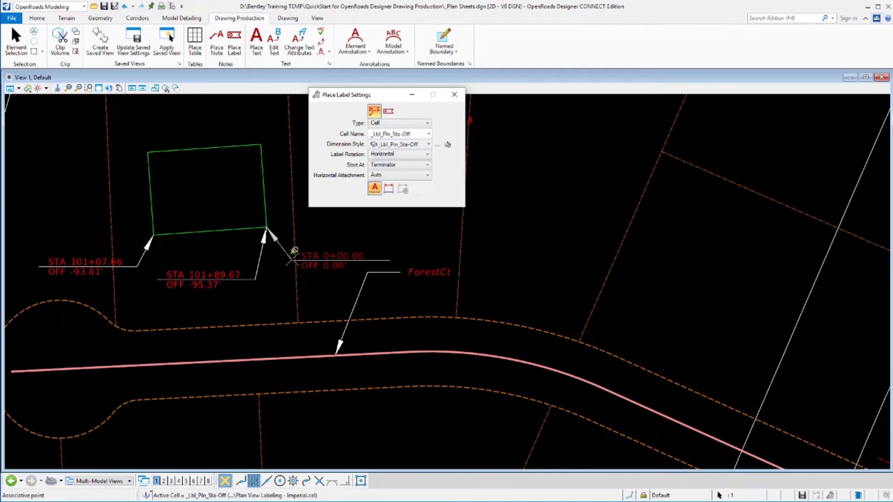
{"action": "left_click", "coordinate": [289, 254]}
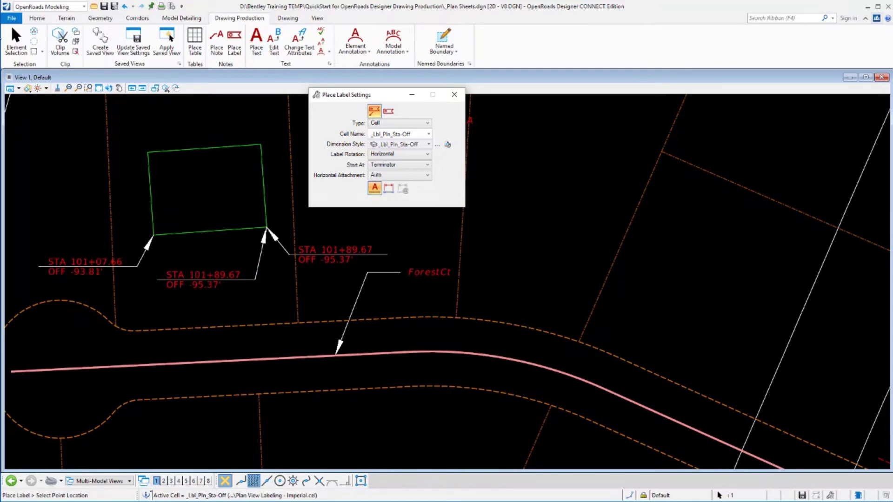
Move the building's bottom edge north so associated labels update to STA 101+05.54 and 101+87.55
{"action": "left_click", "coordinate": [16, 42]}
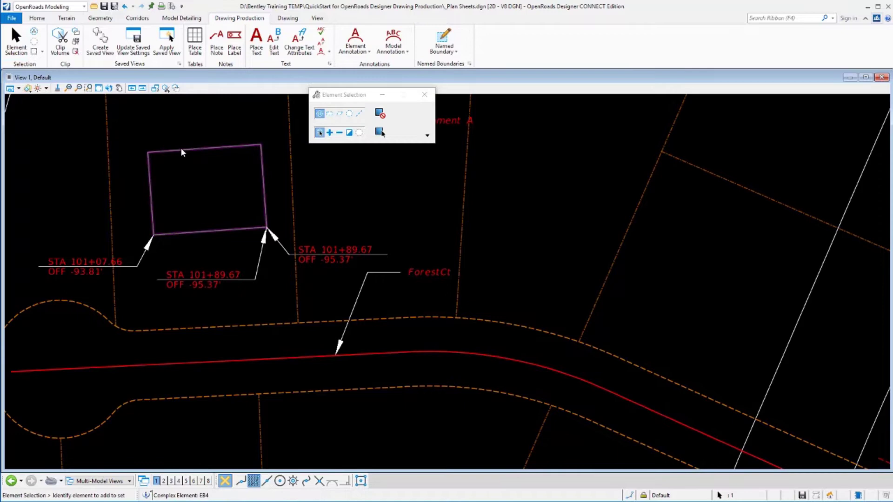
{"action": "left_click", "coordinate": [180, 148]}
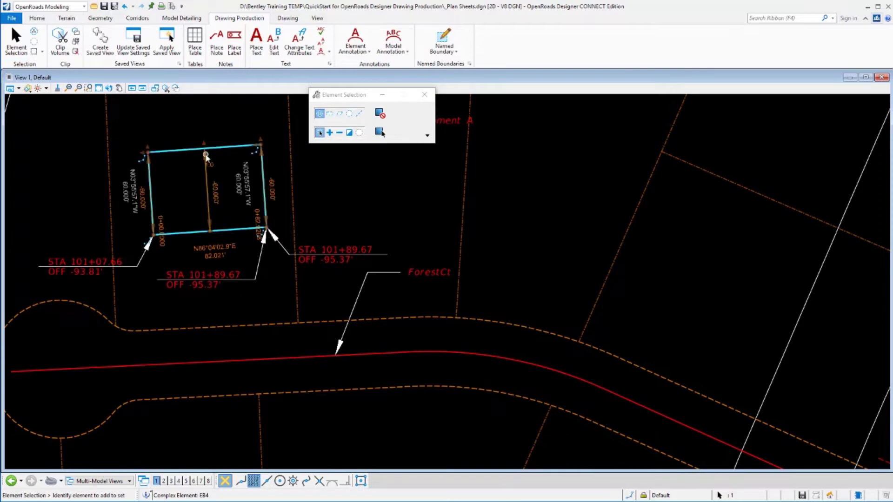
{"action": "left_click", "coordinate": [214, 234]}
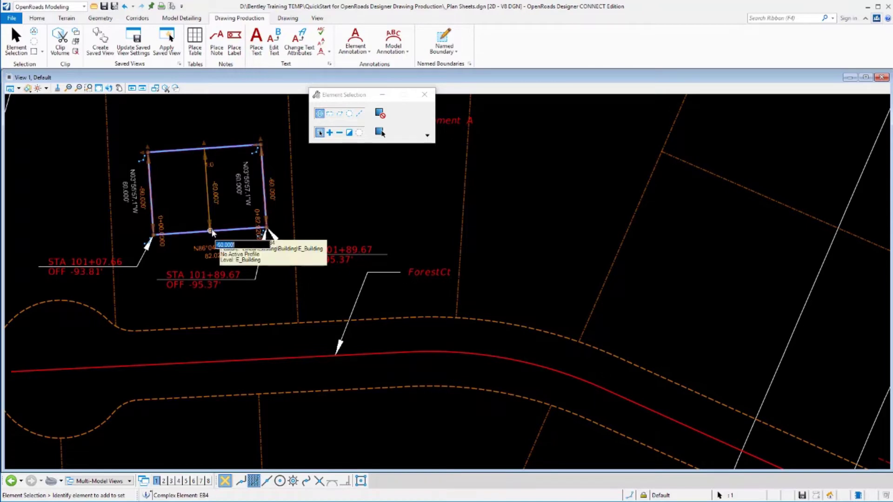
{"action": "left_click", "coordinate": [212, 233]}
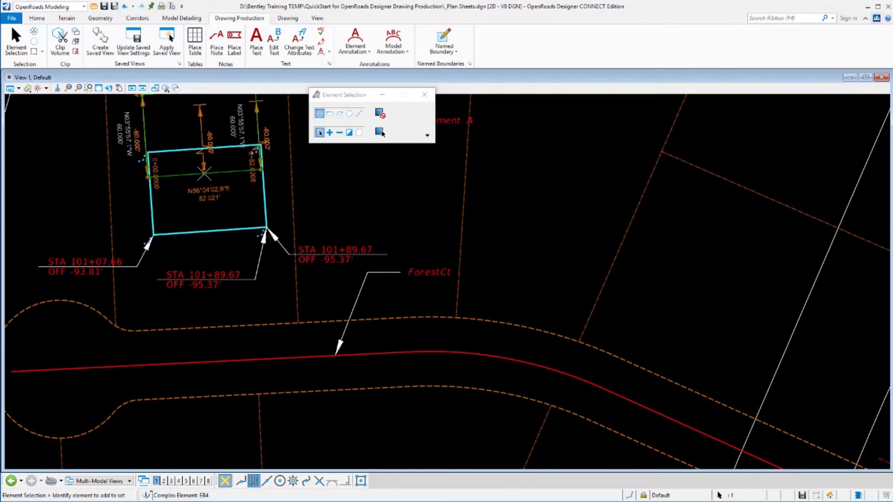
{"action": "left_click", "coordinate": [204, 173]}
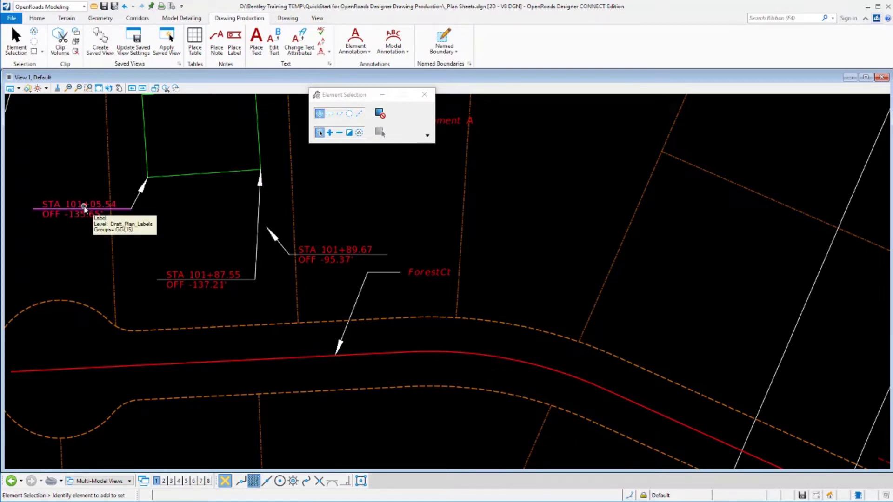
{"action": "left_click", "coordinate": [234, 41]}
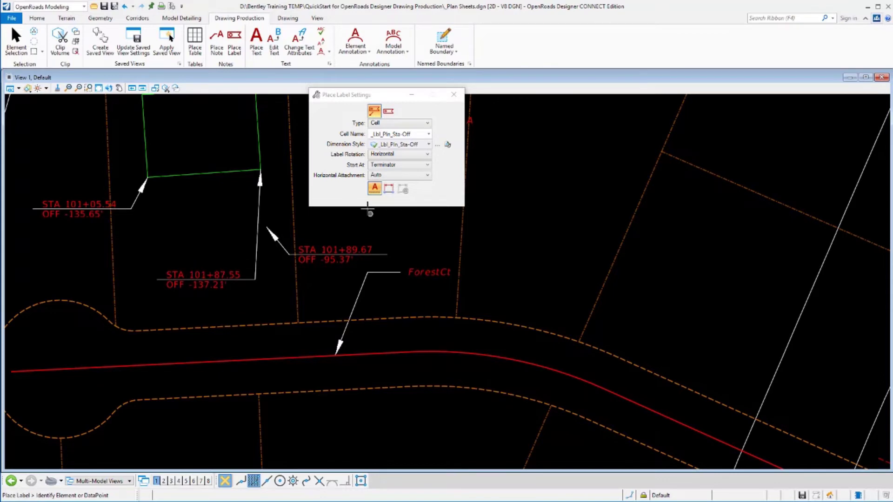
{"action": "left_click", "coordinate": [390, 189]}
{"action": "left_click", "coordinate": [261, 169]}
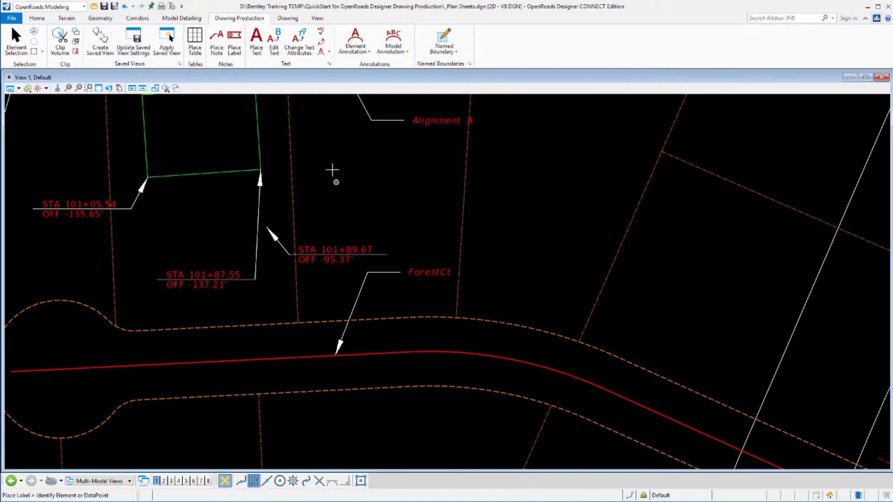
Cancel label placement without changing the label cell, returning to element selection
{"action": "left_click", "coordinate": [235, 43]}
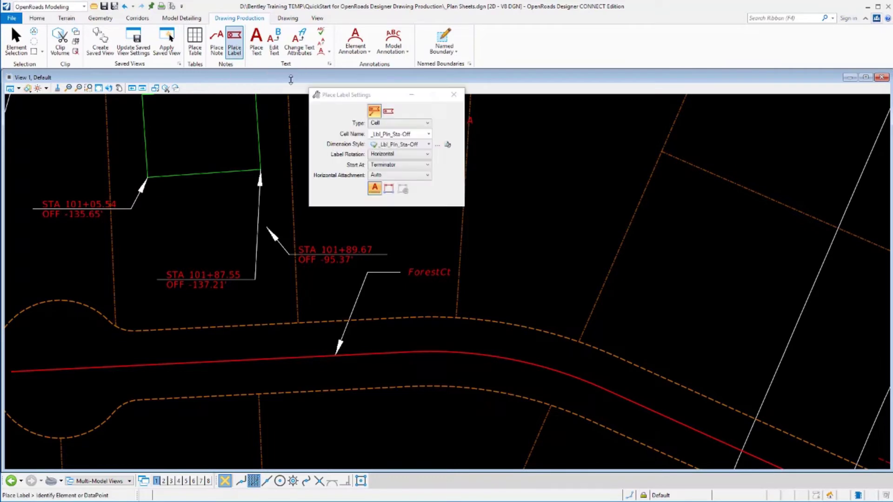
{"action": "left_click", "coordinate": [428, 134]}
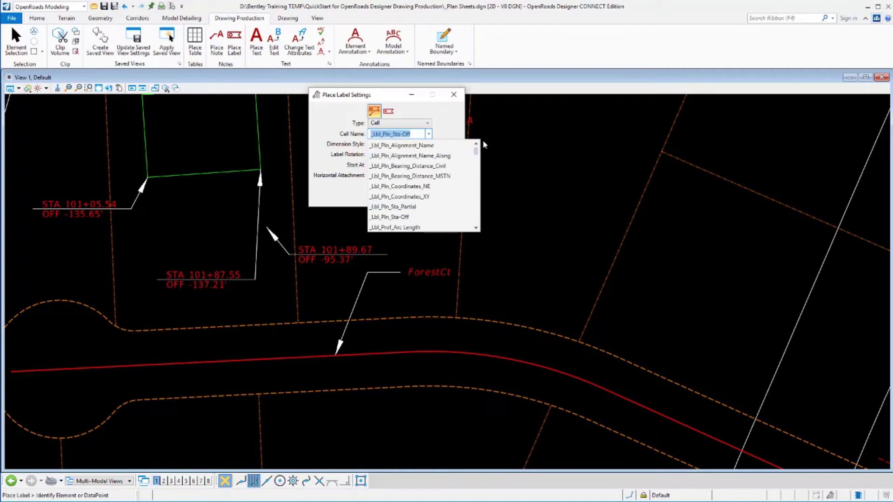
{"action": "left_click", "coordinate": [454, 99]}
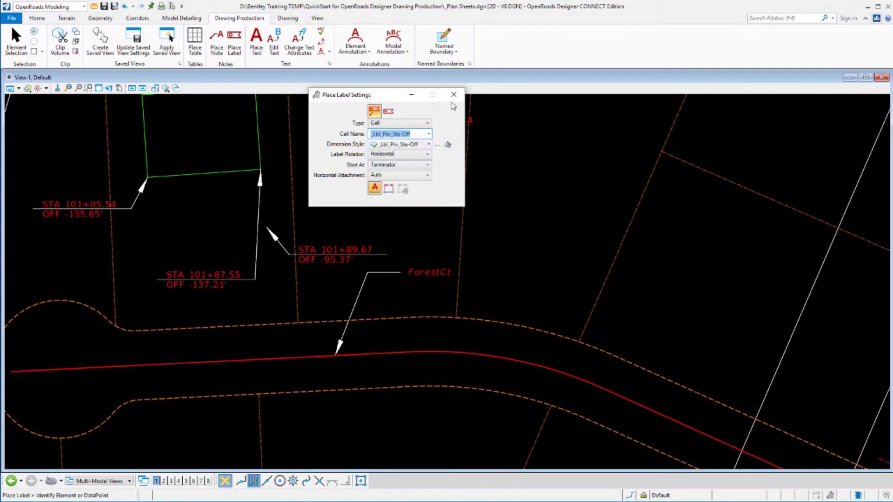
{"action": "left_click", "coordinate": [454, 96]}
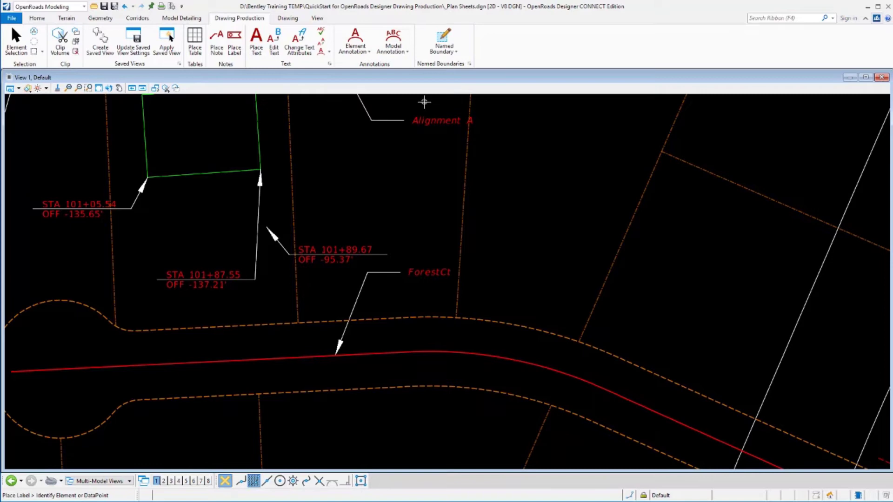
{"action": "key", "text": "Escape"}
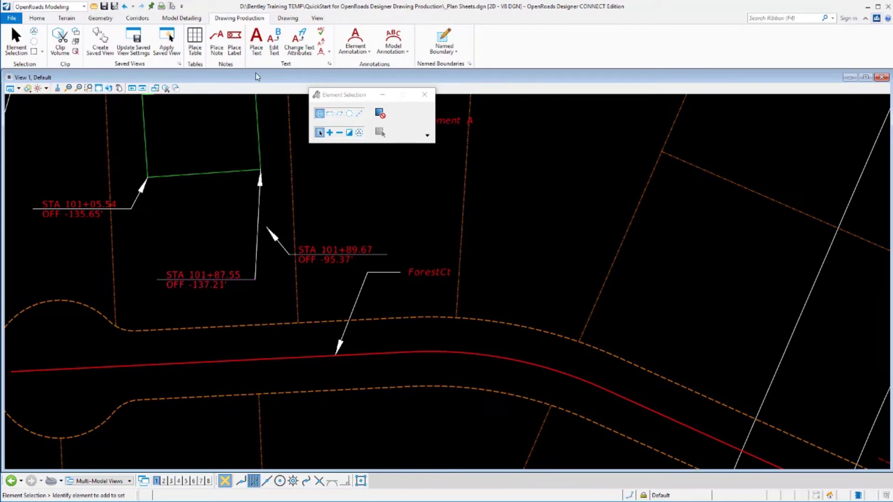
Place a _Lbl_Pln_Coordinates_XY label on the building's lower-right corner (X 2320859.137, Y 761301.627)
{"action": "left_click", "coordinate": [235, 42]}
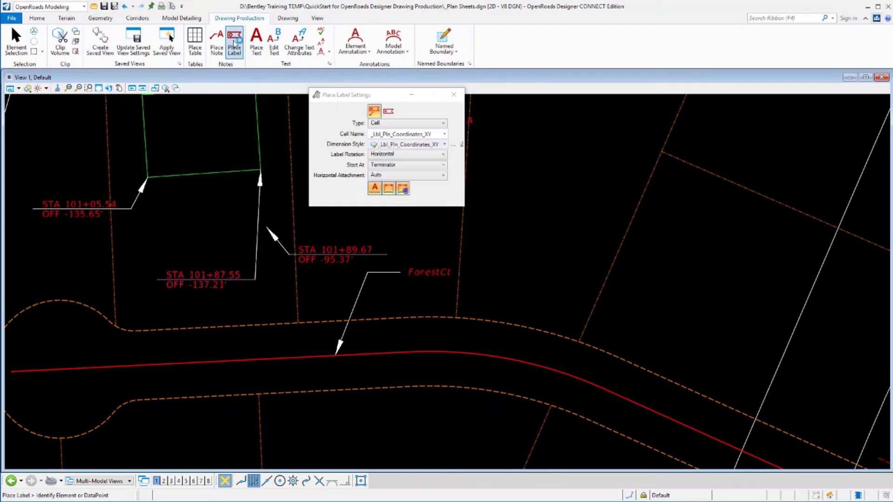
{"action": "left_click", "coordinate": [444, 135]}
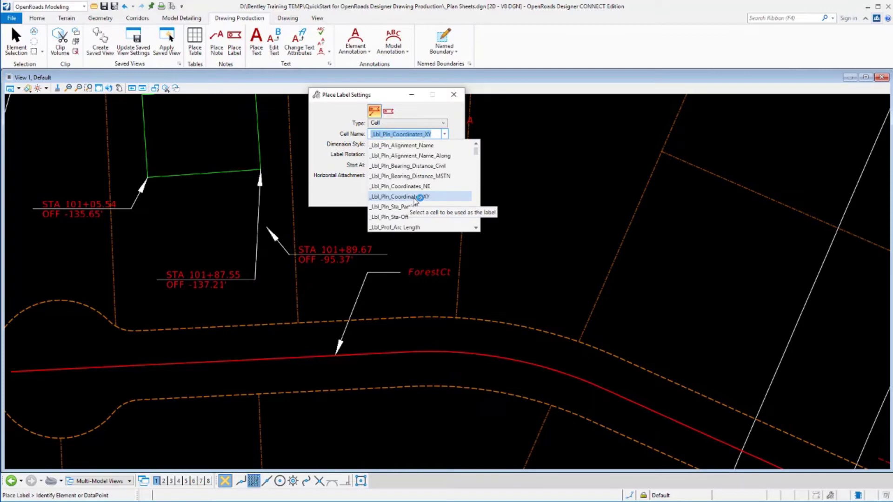
{"action": "left_click", "coordinate": [415, 197]}
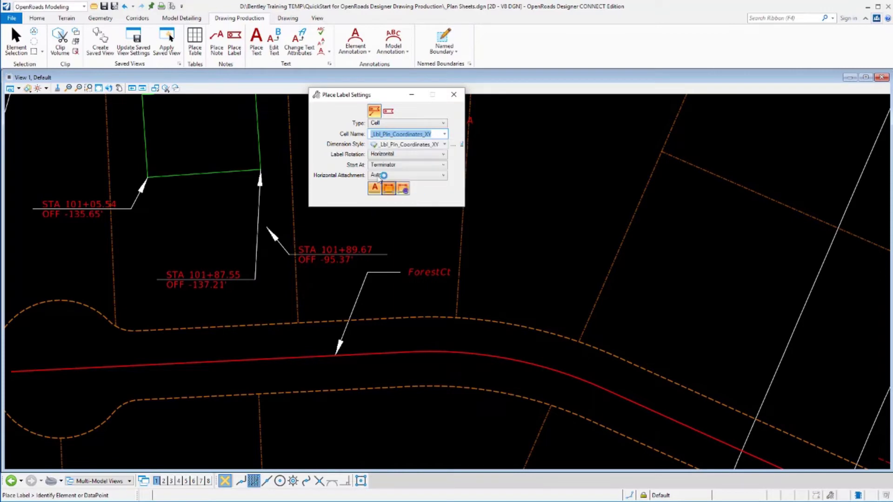
{"action": "left_click", "coordinate": [259, 169]}
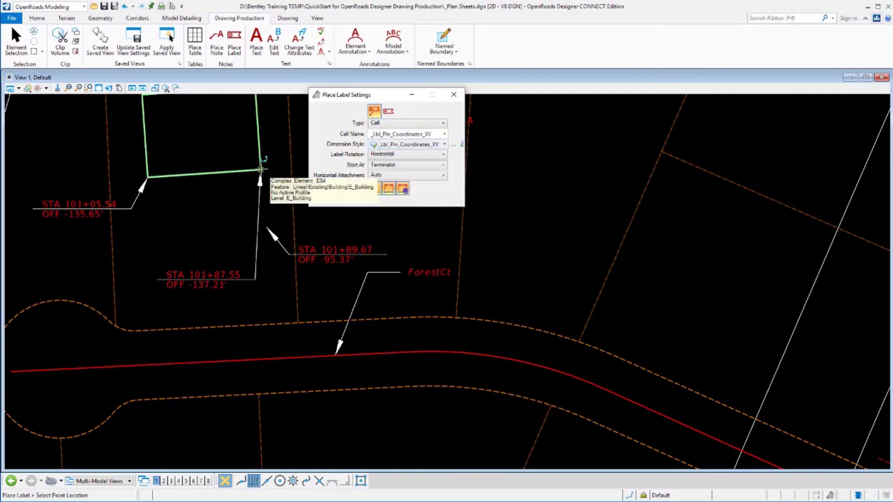
{"action": "left_click", "coordinate": [259, 169]}
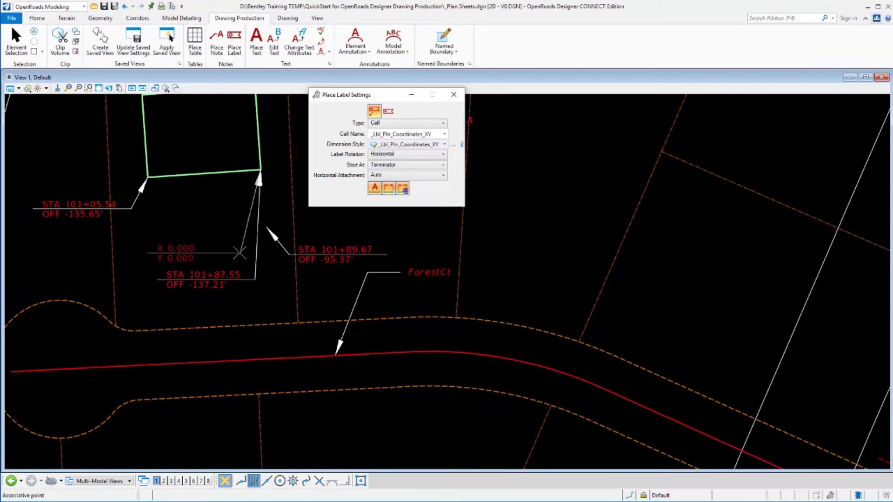
{"action": "left_click", "coordinate": [238, 250]}
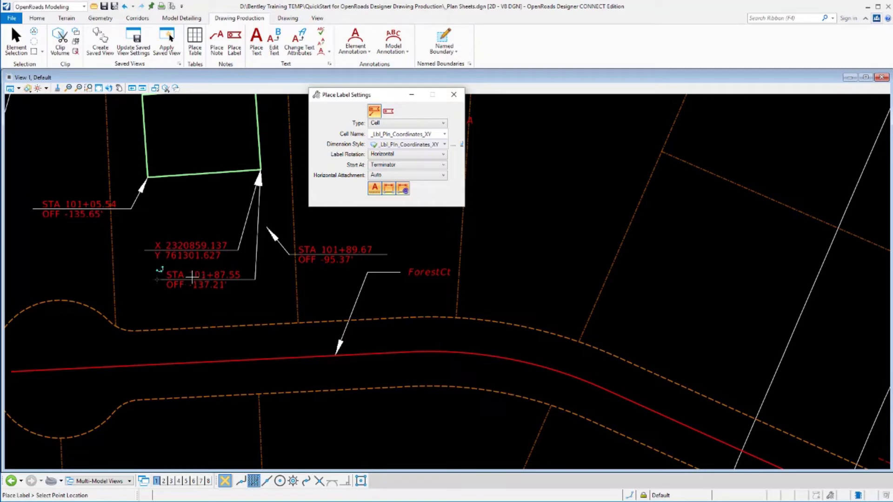
Open the STA 101+87.55 label's text in the Text Editor for editing
{"action": "right_click", "coordinate": [201, 197]}
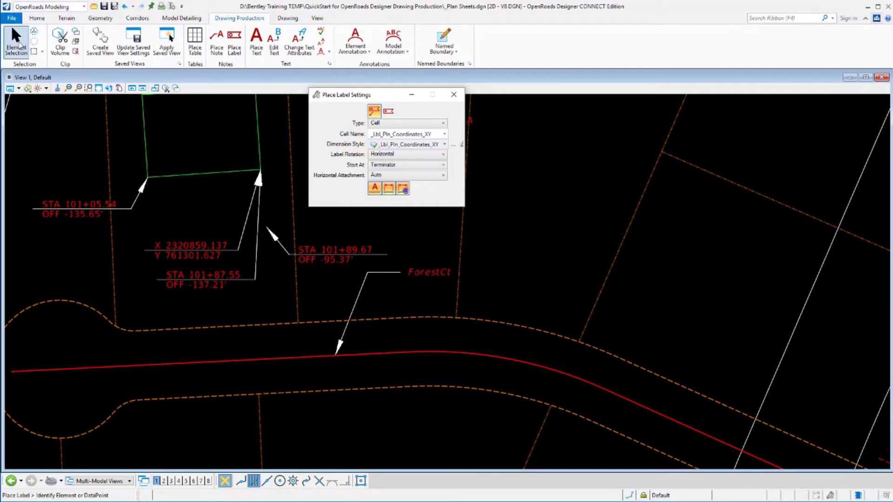
{"action": "left_click", "coordinate": [17, 41]}
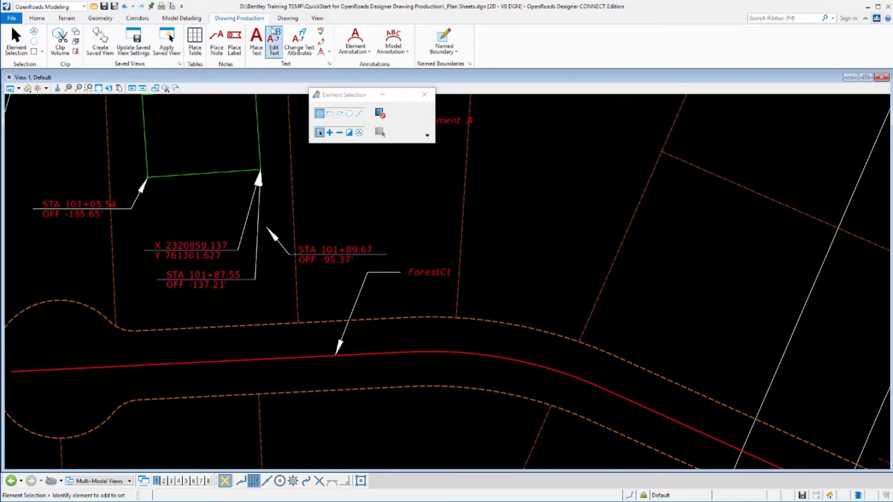
{"action": "left_click", "coordinate": [273, 44]}
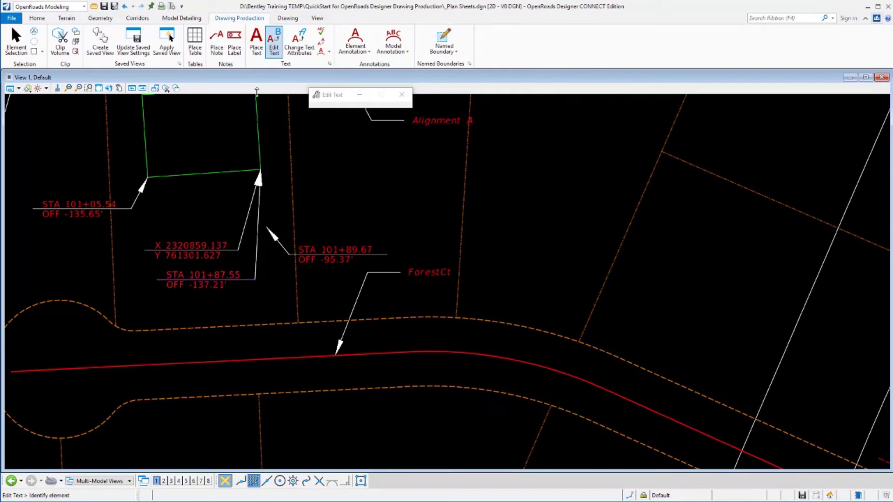
{"action": "left_click", "coordinate": [210, 293]}
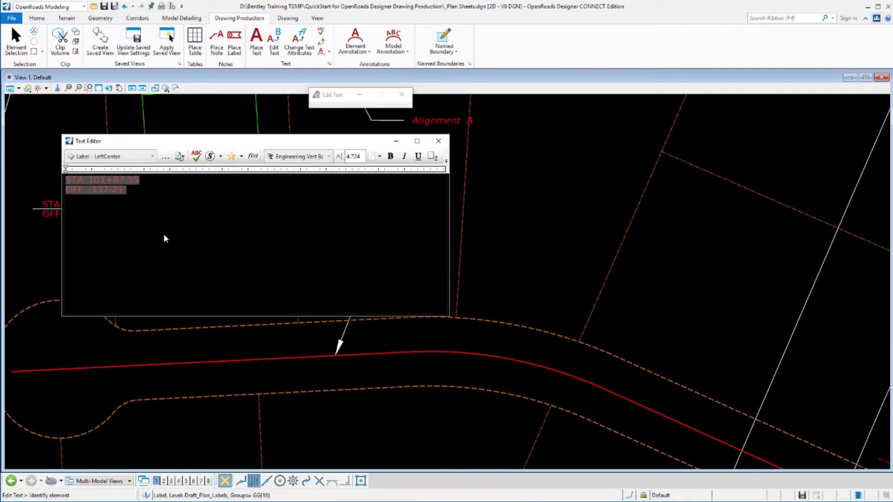
{"action": "left_click_drag", "start_coordinate": [115, 144], "coordinate": [323, 138]}
Reword STA to STATION and OFF to OFFSET, then start a new X= line
{"action": "double_click", "coordinate": [301, 174]}
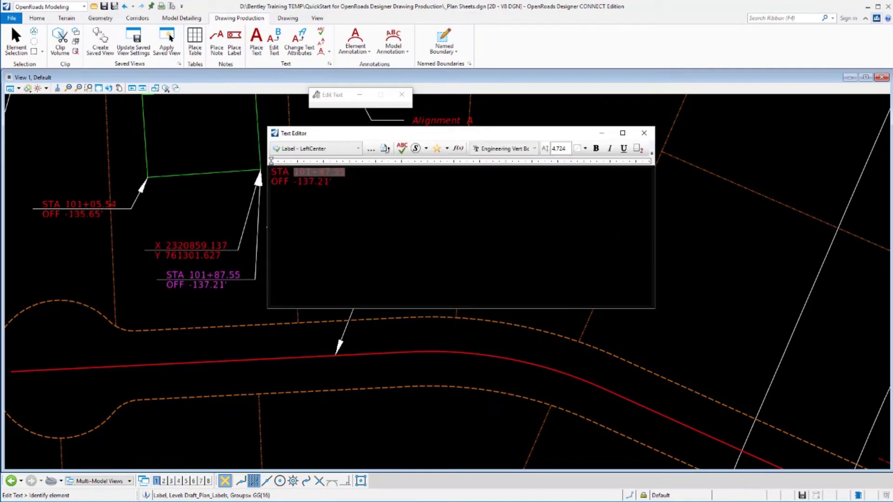
{"action": "double_click", "coordinate": [309, 181]}
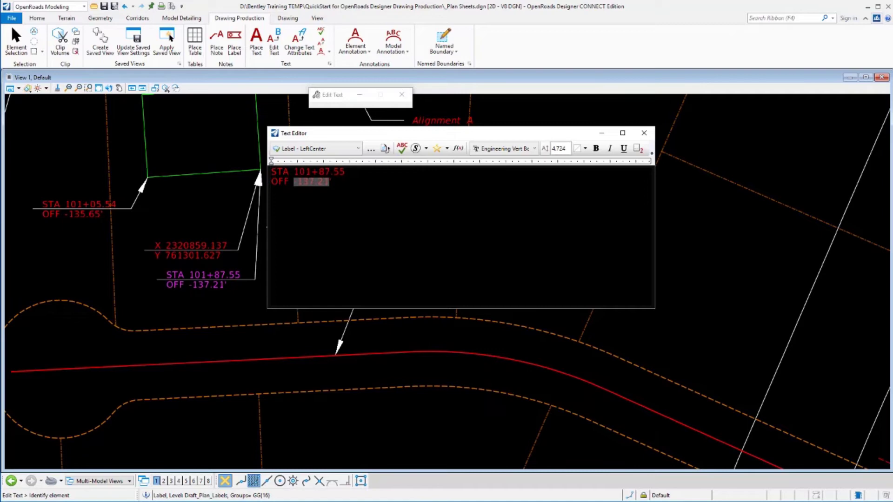
{"action": "double_click", "coordinate": [323, 173]}
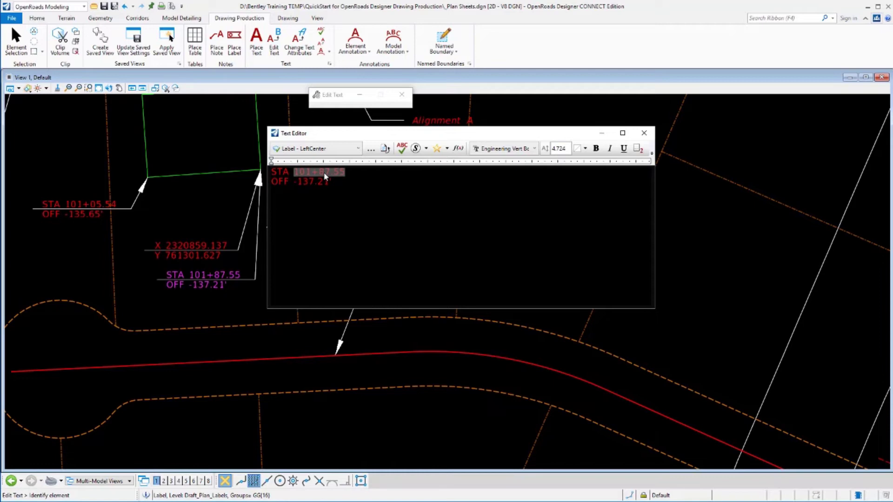
{"action": "left_click", "coordinate": [283, 172]}
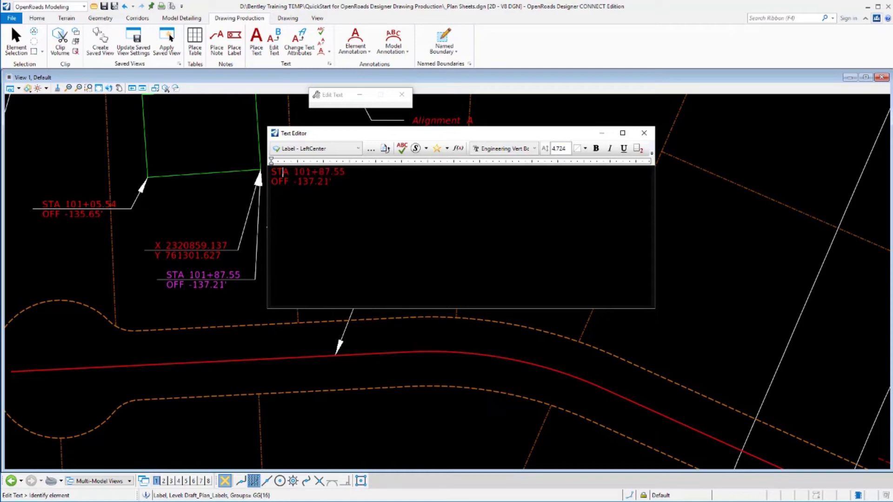
{"action": "left_click", "coordinate": [283, 182]}
{"action": "type", "text": "TION"}
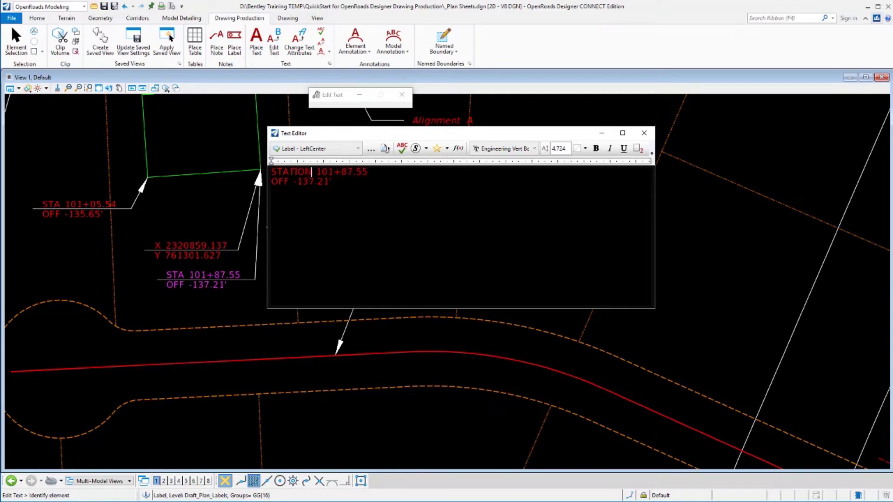
{"action": "left_click", "coordinate": [289, 182]}
{"action": "type", "text": "SET"}
{"action": "key", "text": "Return"}
{"action": "type", "text": "X="}
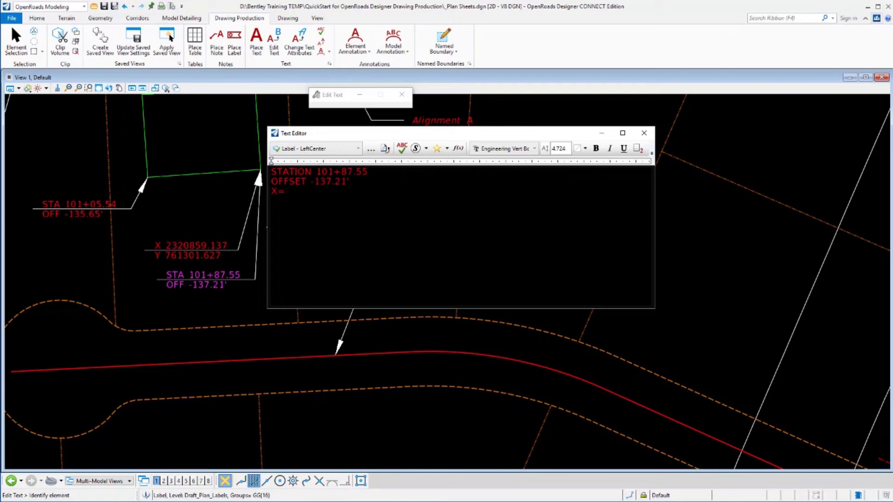
Insert a Point X field from OpenRoads Plan Annotation Fields after X=
{"action": "left_click", "coordinate": [459, 149]}
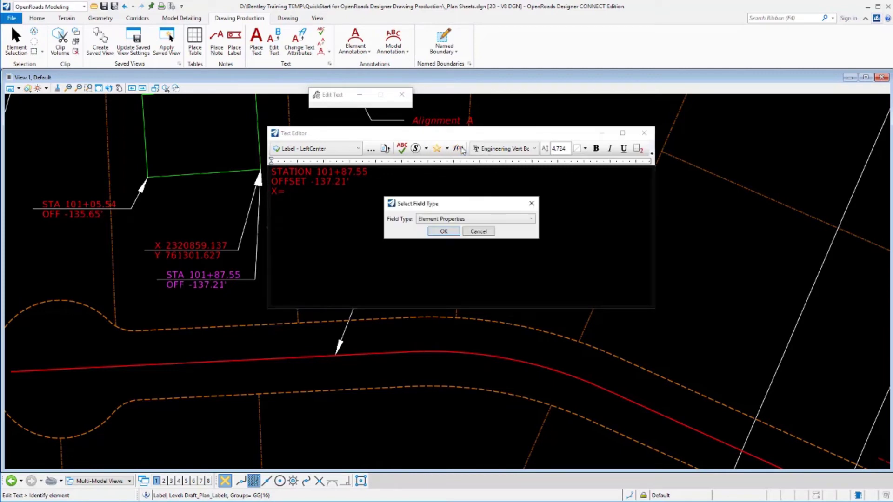
{"action": "left_click", "coordinate": [452, 220]}
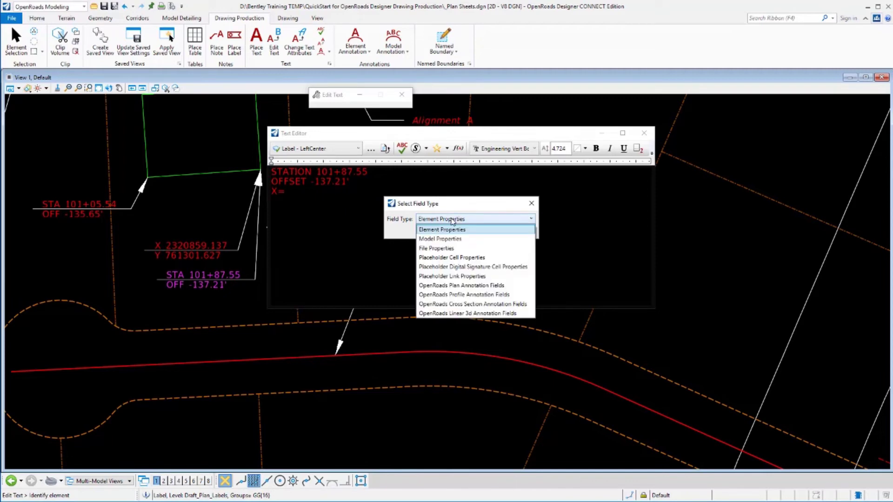
{"action": "left_click", "coordinate": [443, 286]}
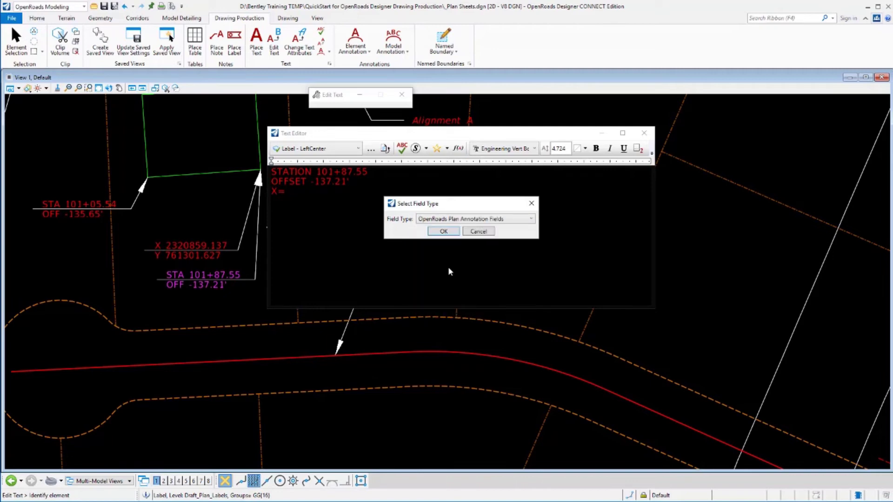
{"action": "left_click", "coordinate": [445, 232]}
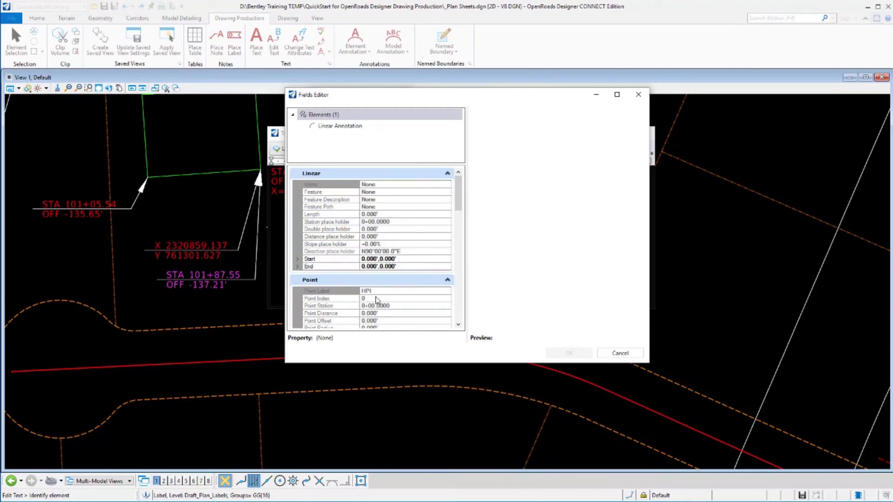
{"action": "left_click_drag", "start_coordinate": [458, 210], "coordinate": [458, 227]}
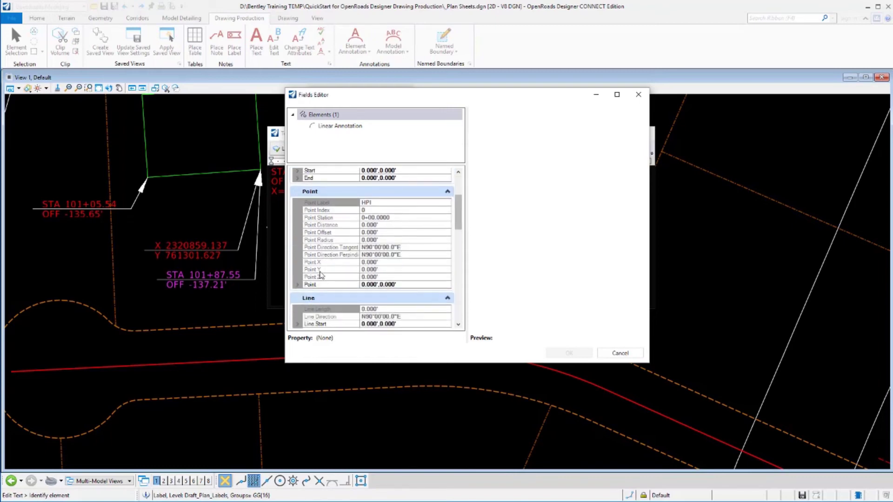
{"action": "left_click", "coordinate": [337, 262]}
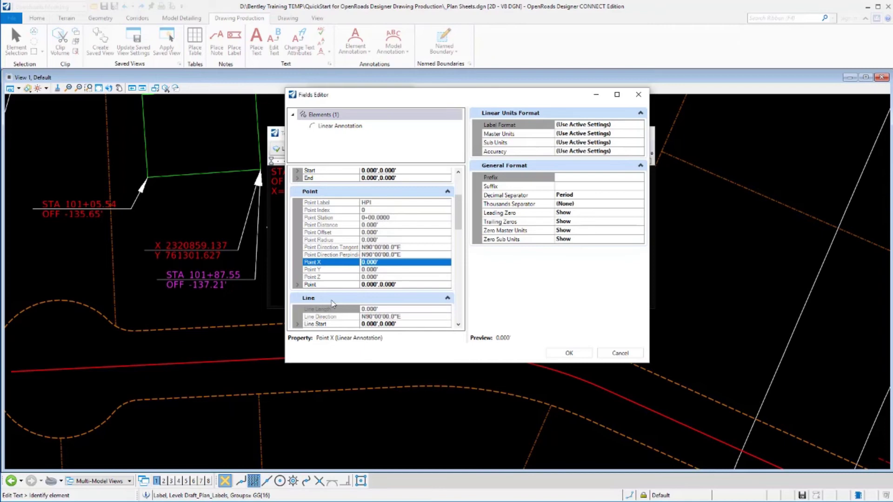
{"action": "mouse_move", "coordinate": [458, 215]}
{"action": "left_mouse_down"}
{"action": "mouse_move", "coordinate": [458, 247]}
{"action": "mouse_move", "coordinate": [460, 200]}
{"action": "mouse_move", "coordinate": [460, 211]}
{"action": "left_mouse_up"}
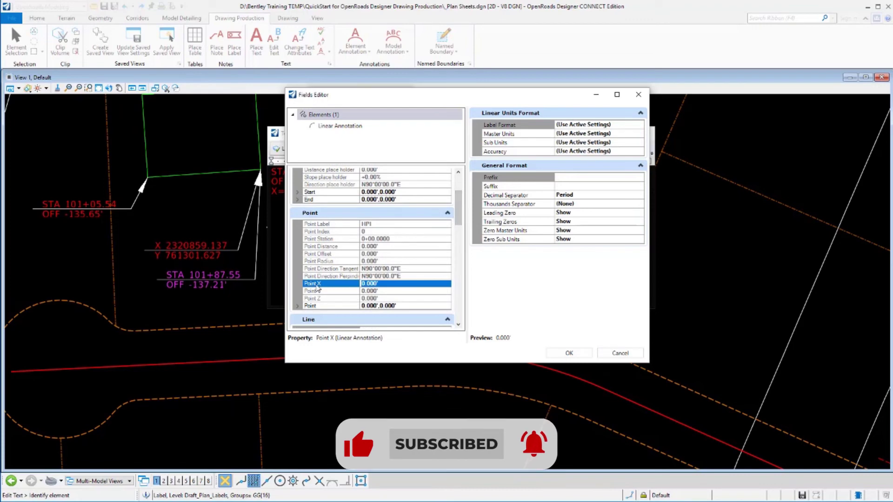
{"action": "left_click", "coordinate": [366, 284]}
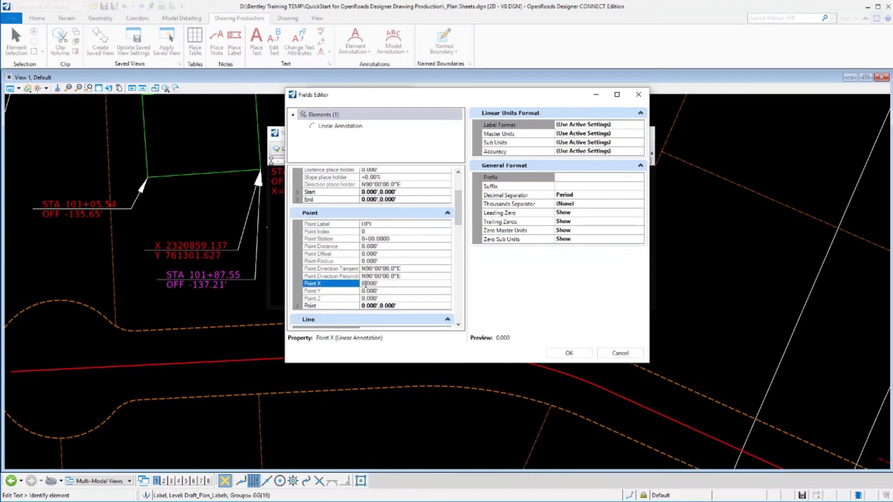
Format the X field with MU label and 0.12 accuracy, and insert it
{"action": "left_click", "coordinate": [618, 125]}
{"action": "left_click", "coordinate": [640, 125]}
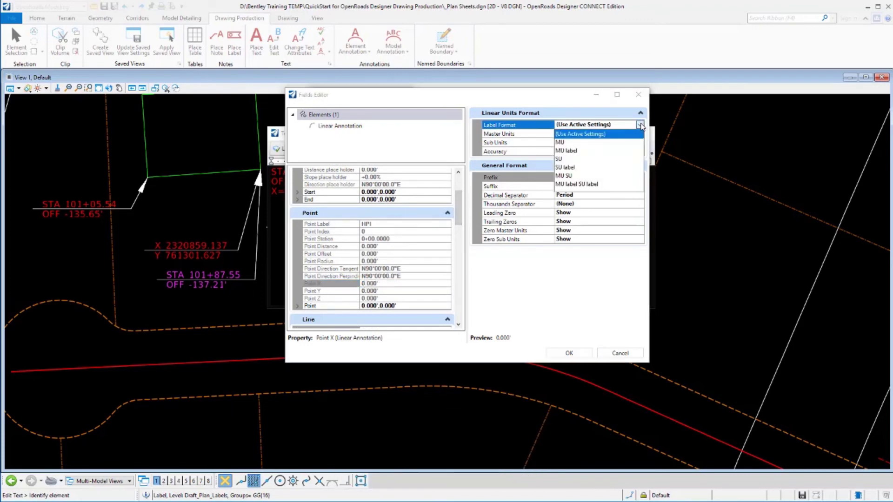
{"action": "left_click", "coordinate": [564, 150]}
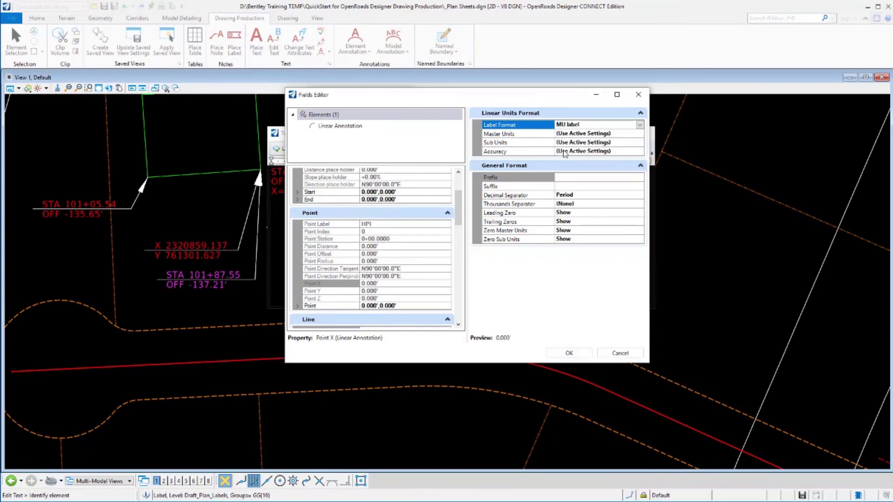
{"action": "left_click", "coordinate": [598, 152]}
{"action": "left_click", "coordinate": [640, 151]}
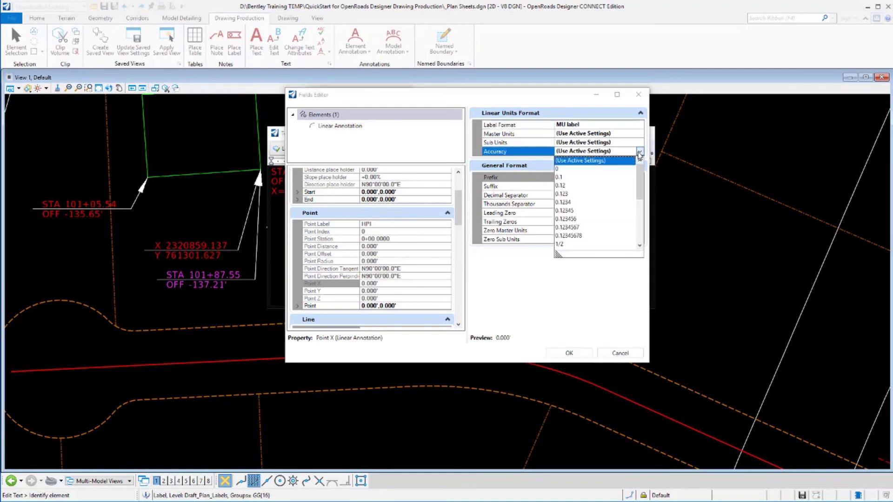
{"action": "left_click", "coordinate": [562, 185]}
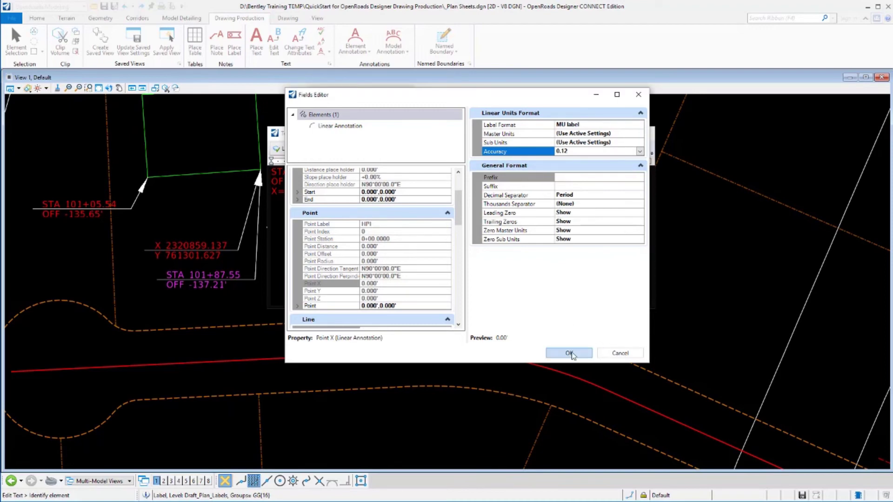
{"action": "left_click", "coordinate": [570, 354]}
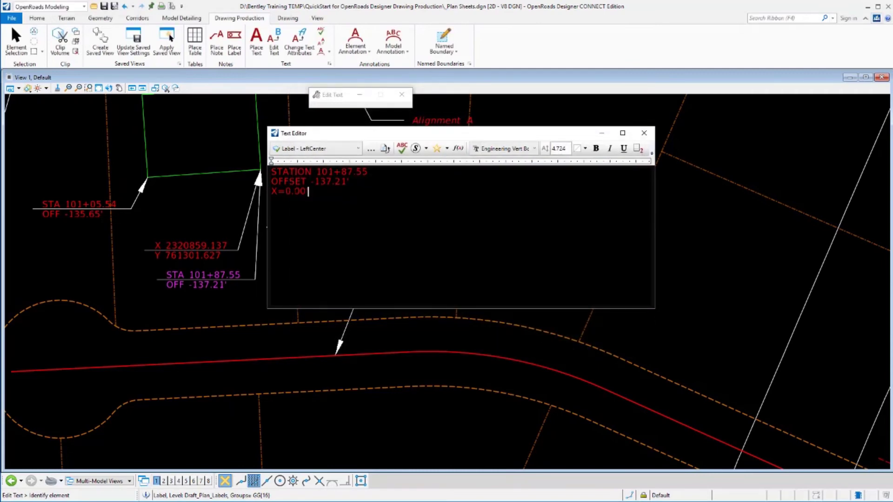
Add a Y= line holding the Point Y field from OpenRoads Plan Annotation Fields
{"action": "key", "text": "Return"}
{"action": "type", "text": "Y="}
{"action": "left_click", "coordinate": [458, 148]}
{"action": "left_click", "coordinate": [442, 219]}
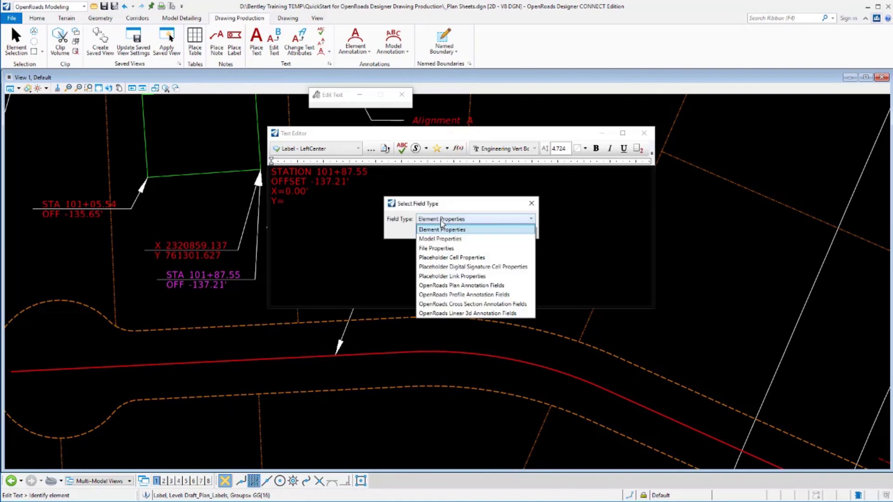
{"action": "left_click", "coordinate": [442, 285]}
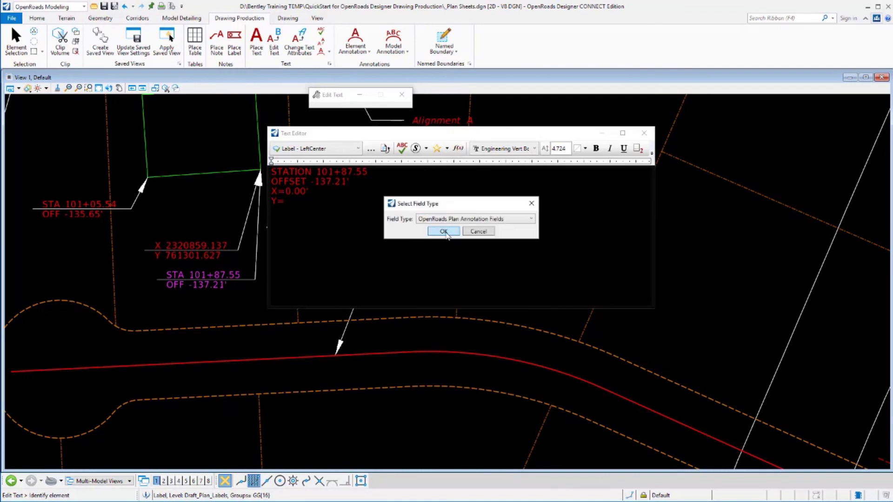
{"action": "left_click", "coordinate": [444, 231]}
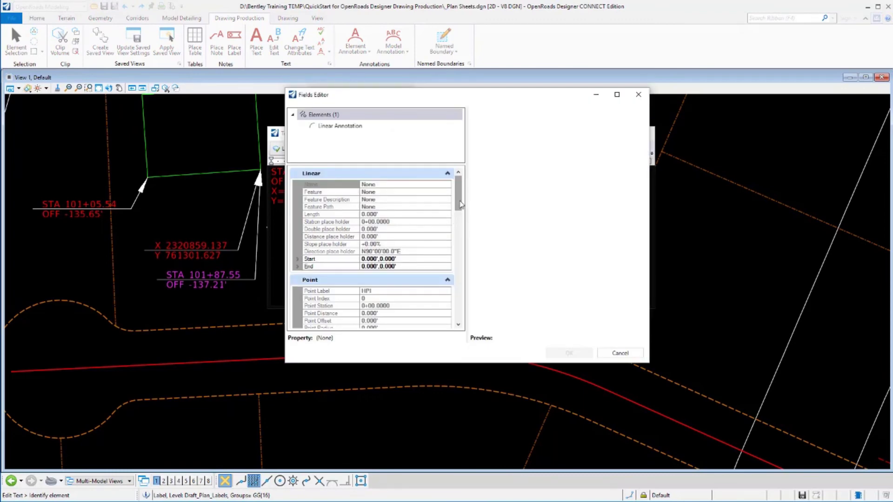
{"action": "scroll", "coordinate": [376, 267], "scroll_direction": "down", "scroll_amount": 5}
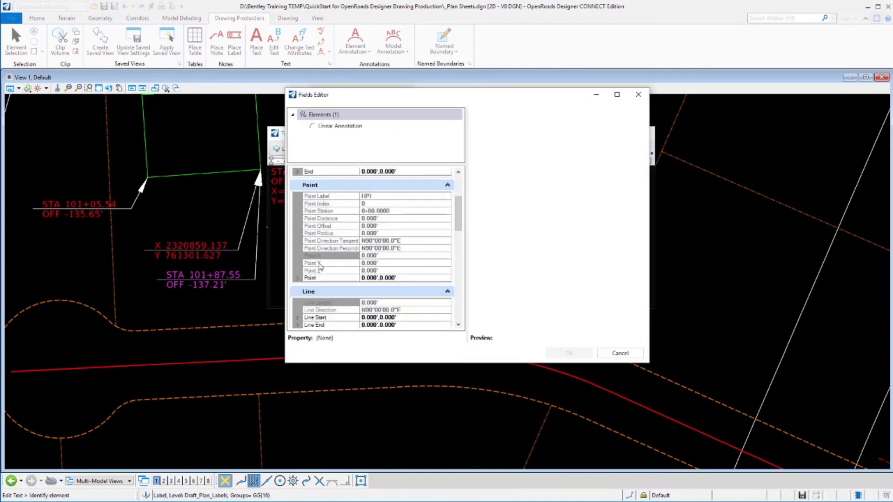
{"action": "left_click", "coordinate": [321, 264]}
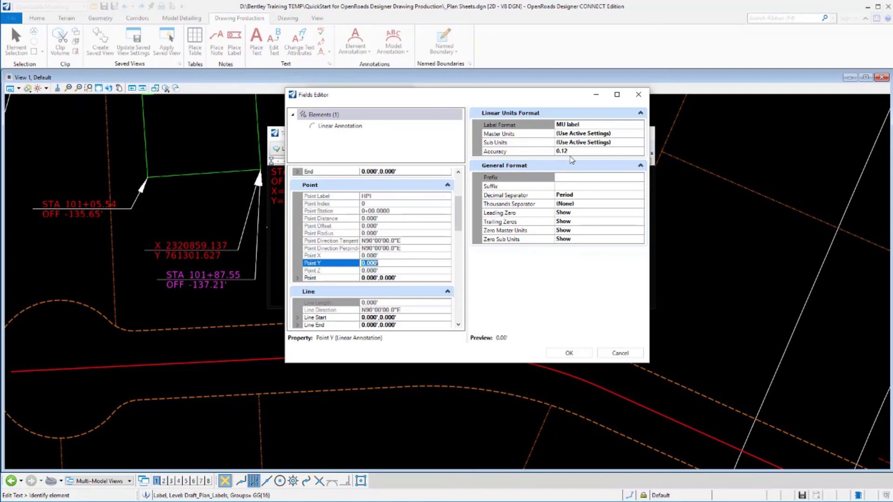
{"action": "left_click", "coordinate": [568, 353]}
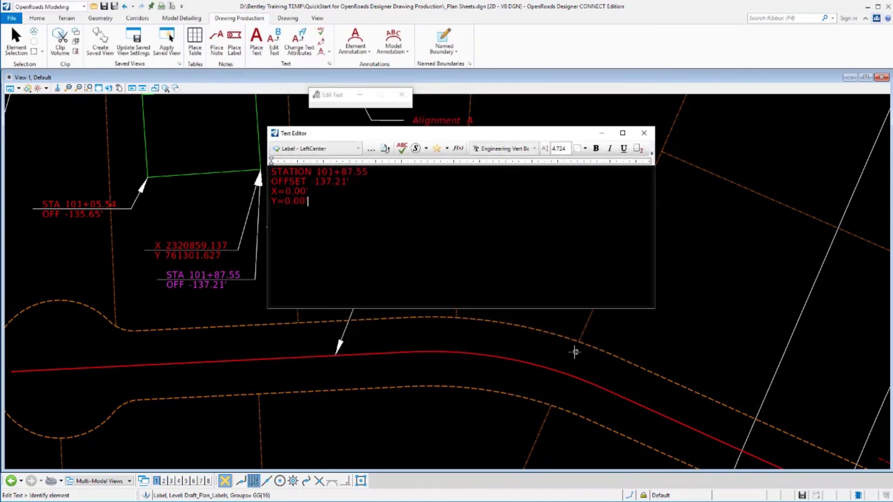
Apply the edited text and drag the STATION/OFFSET label into place beside its leader
{"action": "left_click", "coordinate": [219, 232]}
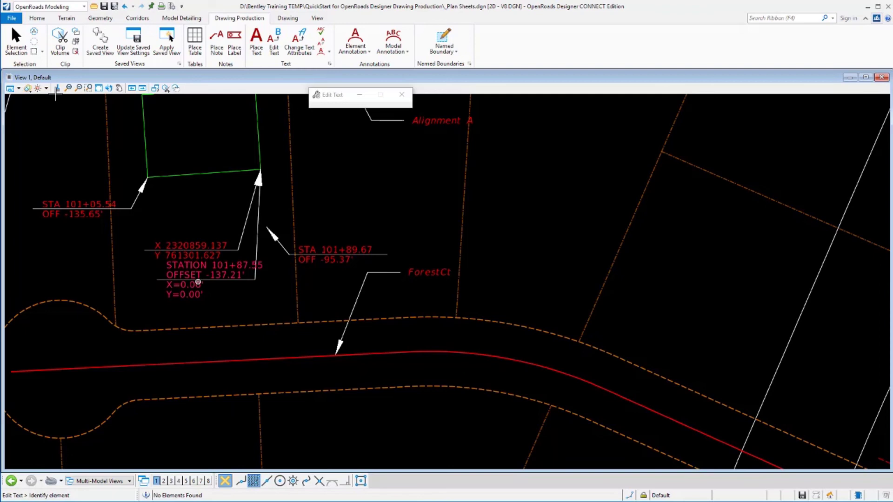
{"action": "left_click", "coordinate": [16, 41]}
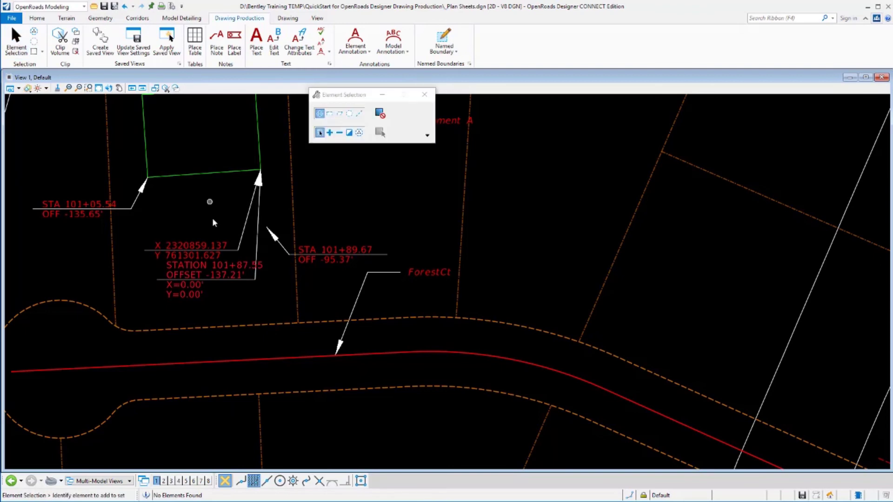
{"action": "left_click", "coordinate": [223, 279]}
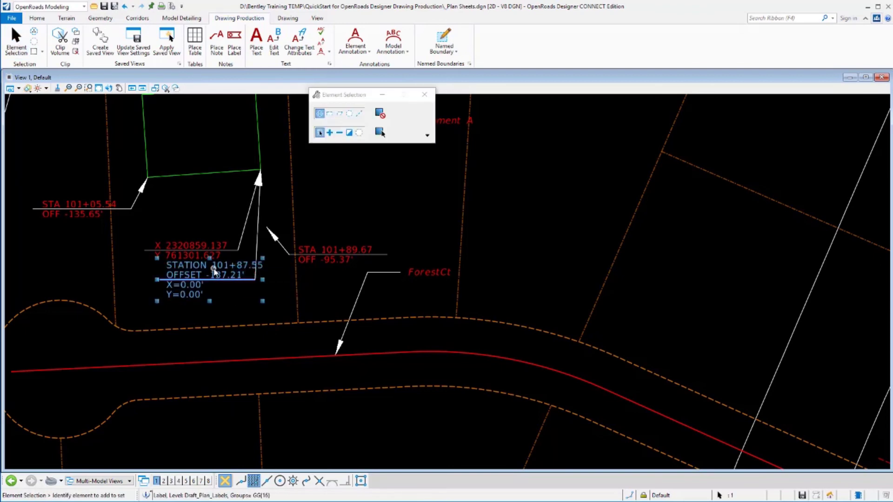
{"action": "mouse_move", "coordinate": [199, 283]}
{"action": "left_click_drag", "start_coordinate": [223, 265], "coordinate": [220, 276]}
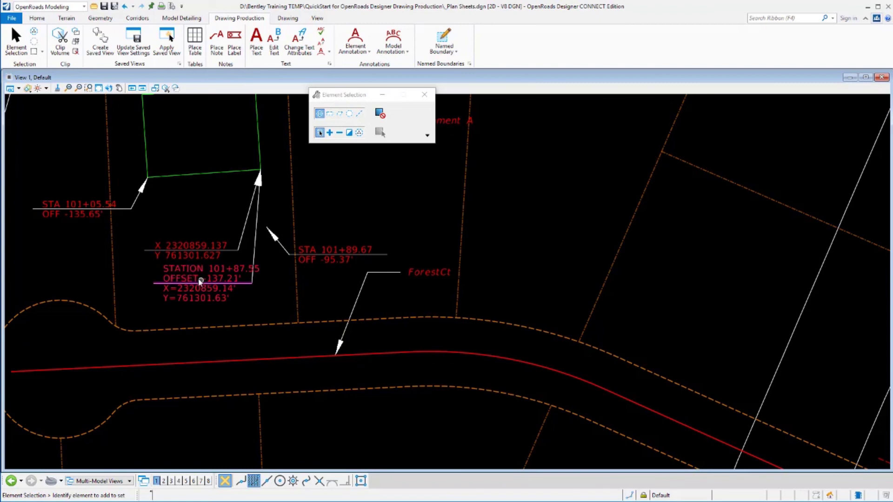
{"action": "left_click", "coordinate": [274, 44]}
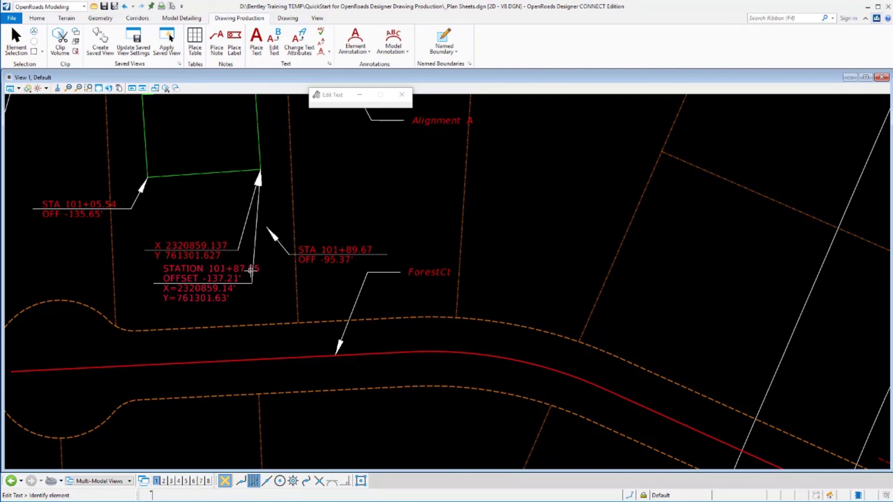
Set station precision and offset accuracy to 0.1, then apply the label edits
{"action": "left_click", "coordinate": [222, 279]}
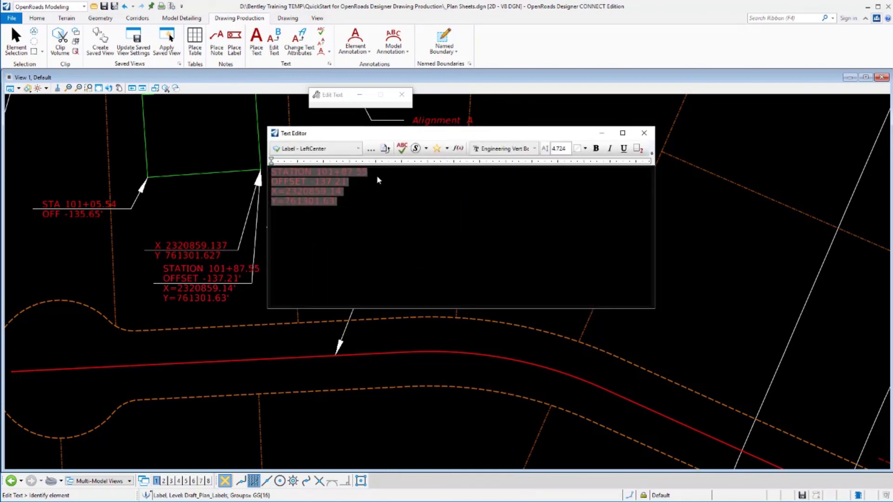
{"action": "double_click", "coordinate": [348, 172]}
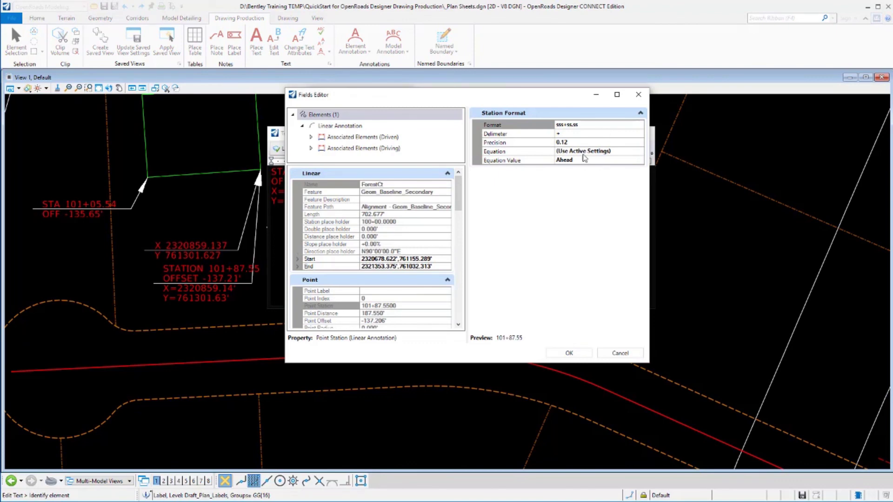
{"action": "left_click", "coordinate": [579, 144]}
{"action": "left_click", "coordinate": [579, 143]}
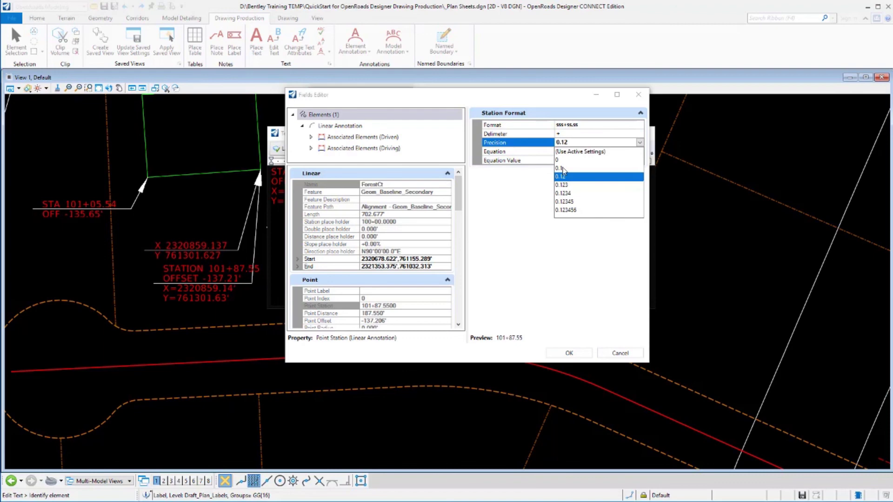
{"action": "left_click", "coordinate": [562, 169]}
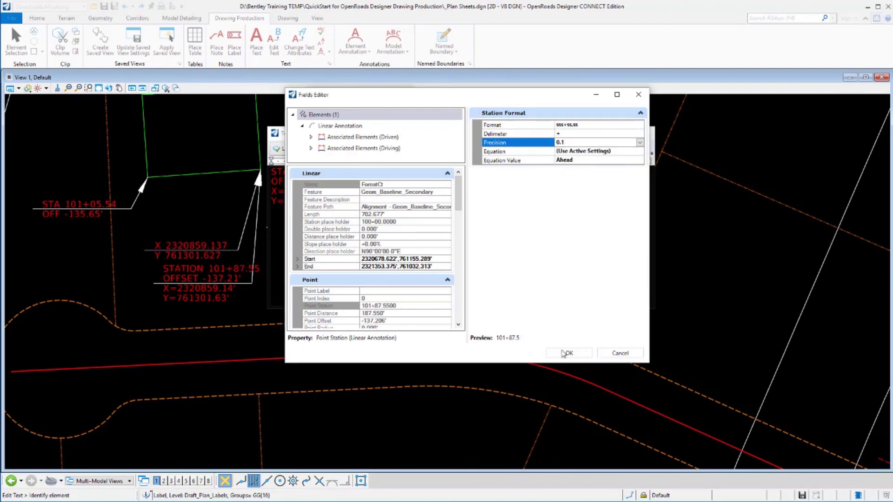
{"action": "left_click", "coordinate": [566, 353]}
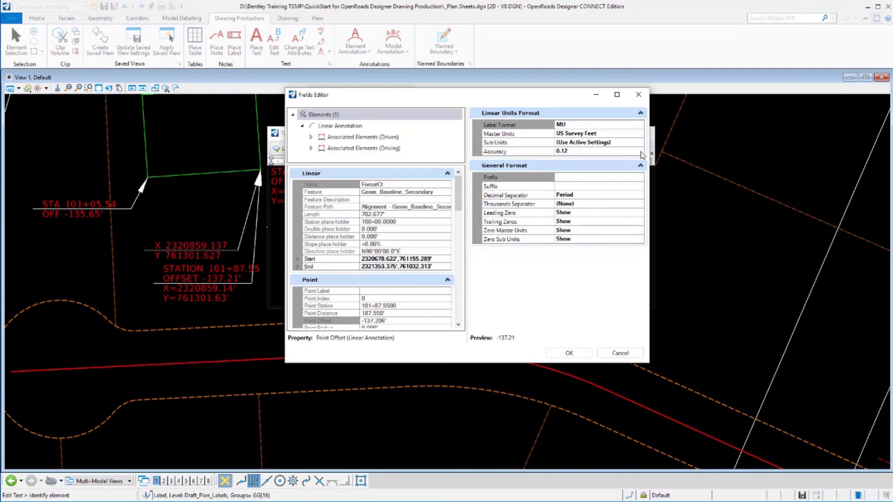
{"action": "left_click", "coordinate": [640, 152]}
{"action": "left_click", "coordinate": [639, 152]}
{"action": "left_click", "coordinate": [571, 181]}
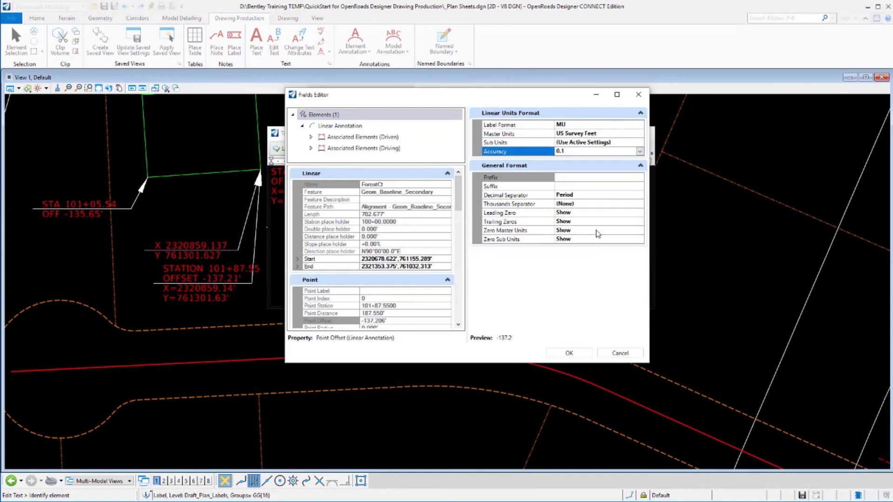
{"action": "left_click", "coordinate": [568, 353]}
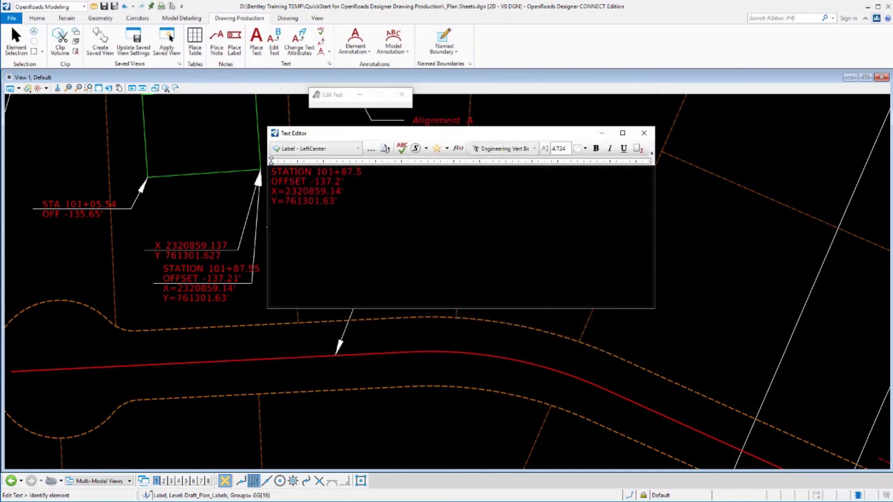
{"action": "left_click", "coordinate": [257, 365]}
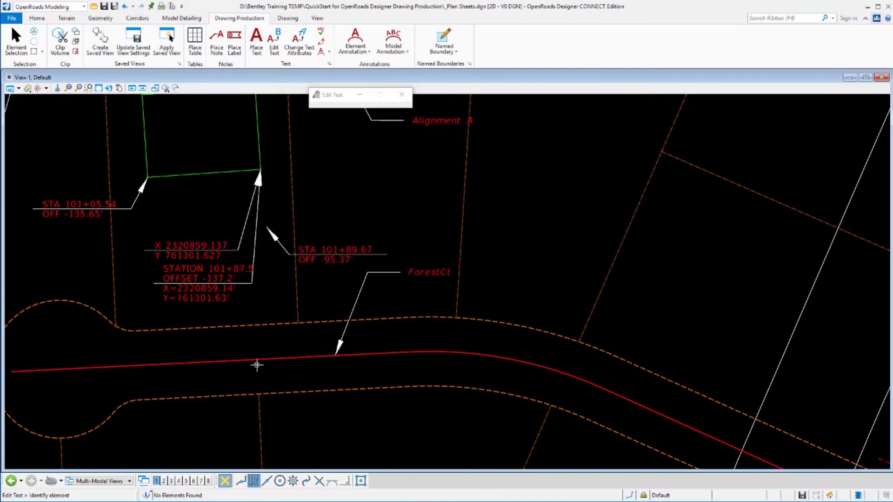